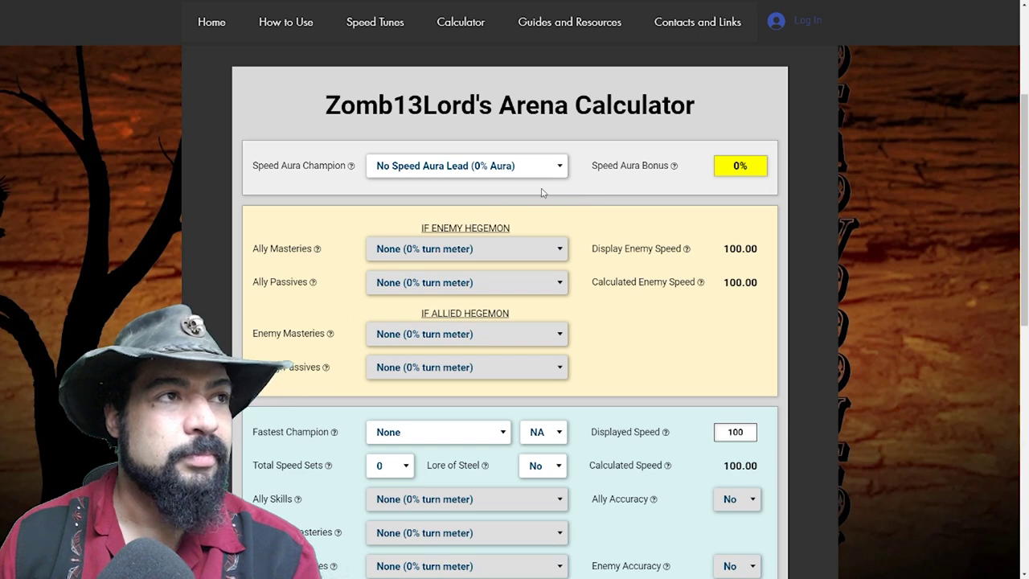
Zoom the page out to survey the calculator, then zoom back to a readable size.
{"action": "scroll", "coordinate": [587, 276], "scroll_direction": "down", "scroll_amount": 1}
{"action": "scroll", "coordinate": [588, 277], "scroll_direction": "down", "scroll_amount": 6}
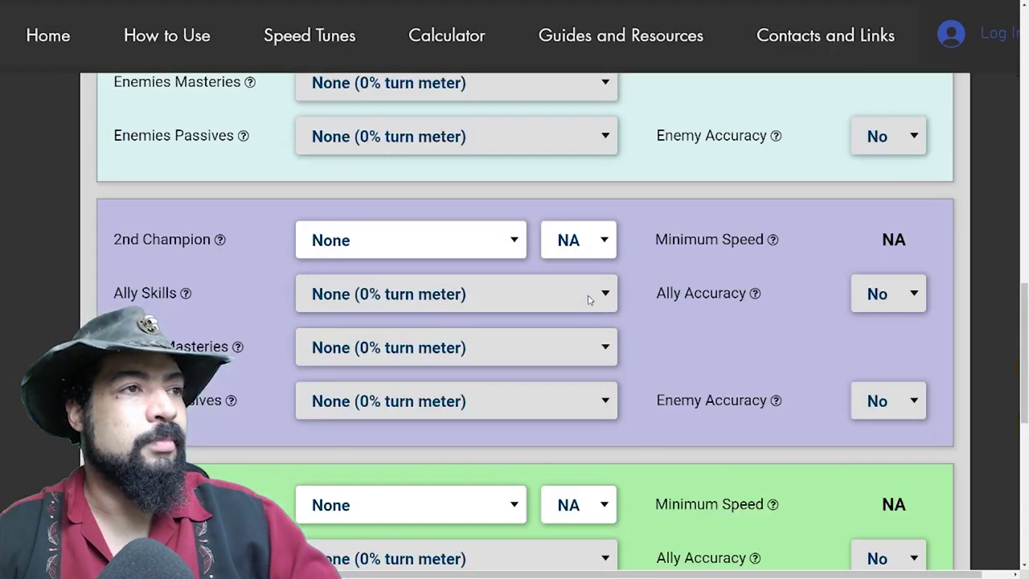
{"action": "key", "text": "ctrl+minus"}
{"action": "key", "text": "ctrl+minus"}
{"action": "scroll", "coordinate": [588, 299], "scroll_direction": "up", "scroll_amount": 4}
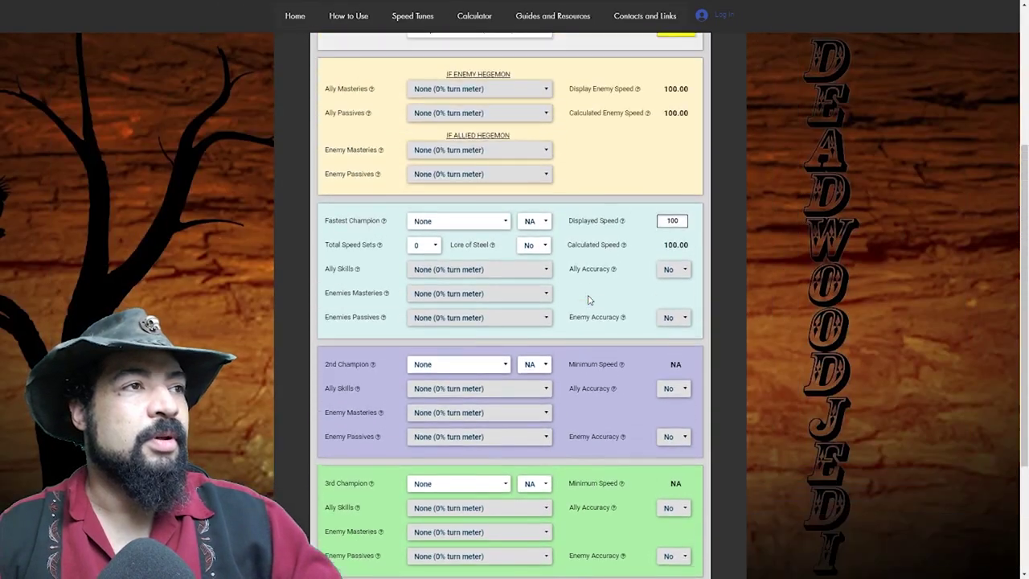
{"action": "scroll", "coordinate": [587, 299], "scroll_direction": "up", "scroll_amount": 1}
{"action": "scroll", "coordinate": [588, 299], "scroll_direction": "down", "scroll_amount": 2}
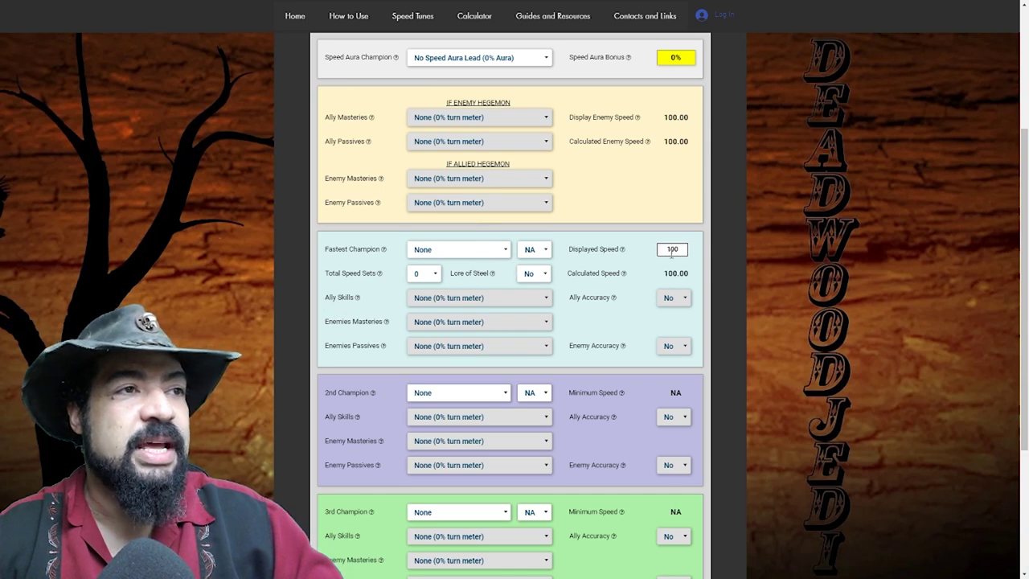
{"action": "scroll", "coordinate": [476, 394], "scroll_direction": "down", "scroll_amount": 2}
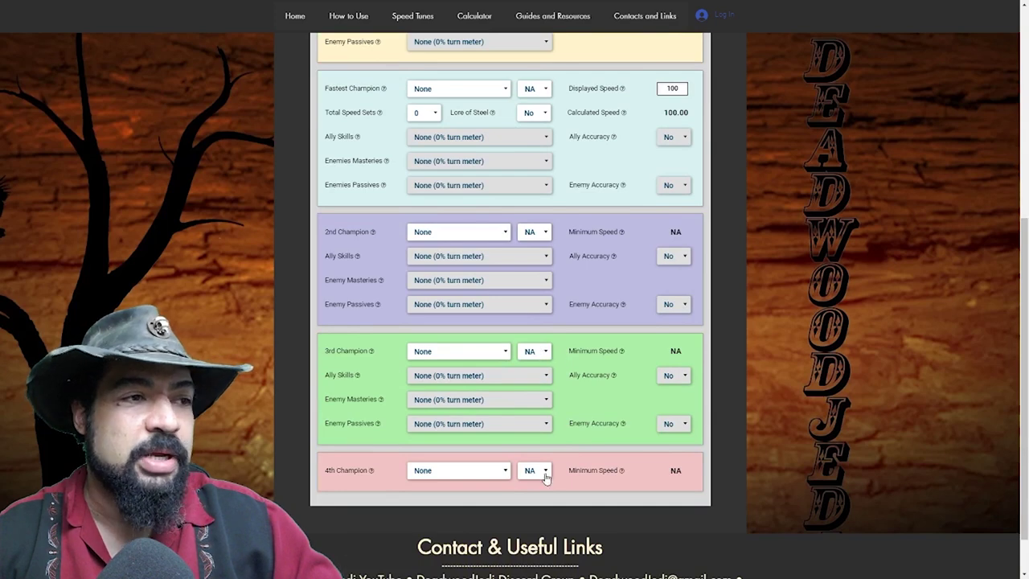
{"action": "scroll", "coordinate": [612, 413], "scroll_direction": "up", "scroll_amount": 3}
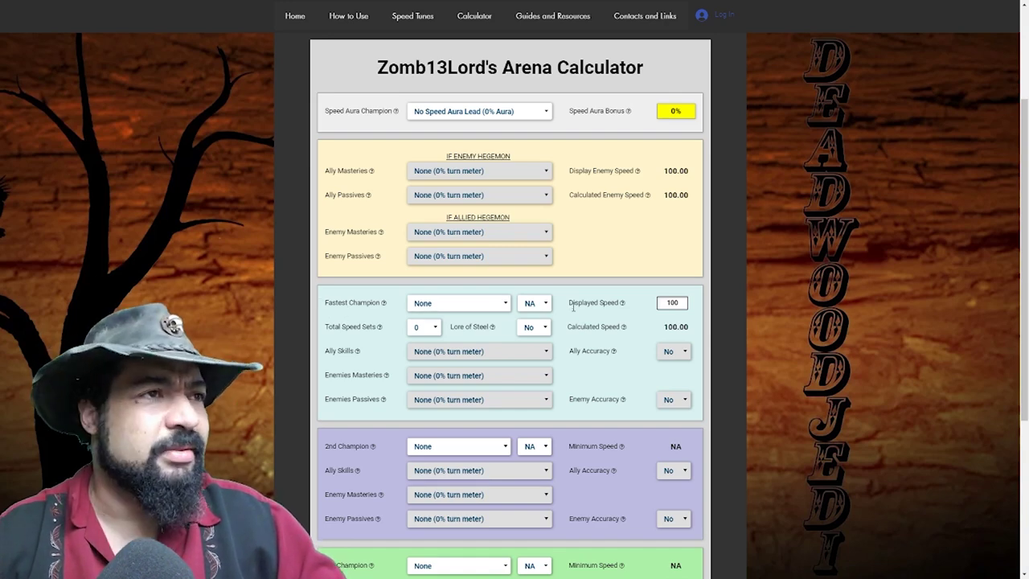
{"action": "key", "text": "ctrl+plus"}
{"action": "key", "text": "ctrl+plus"}
{"action": "key", "text": "ctrl+plus"}
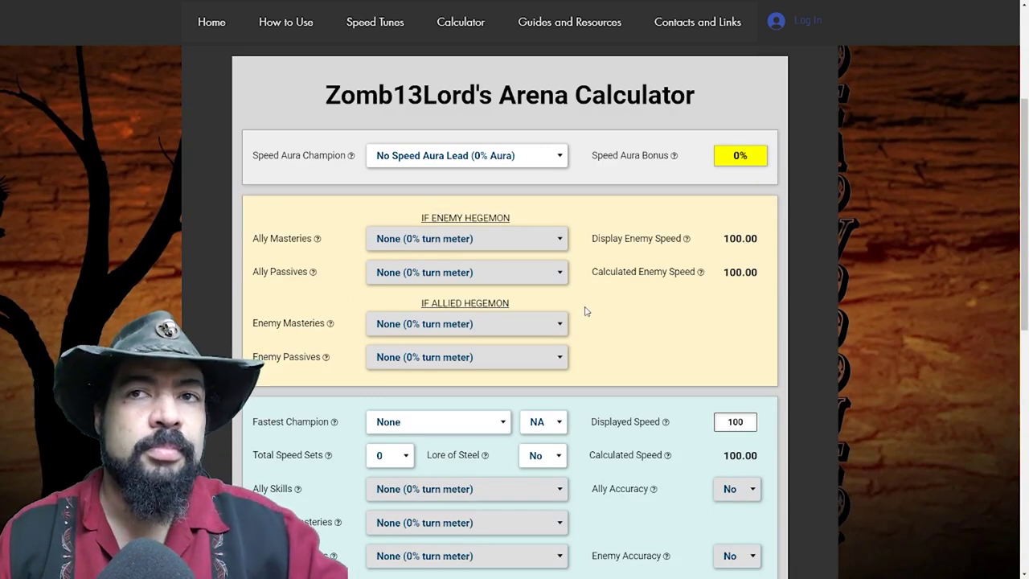
{"action": "key", "text": "ctrl+plus"}
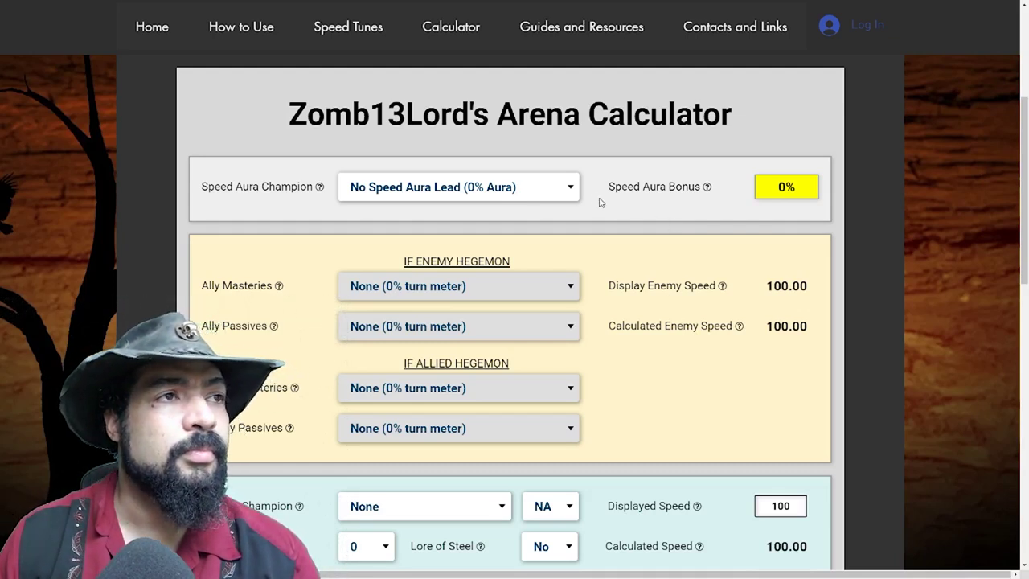
Choose Gorgorab (23% Aura) as the speed aura champion, lifting calculated speeds to 123.00.
{"action": "left_click", "coordinate": [569, 189]}
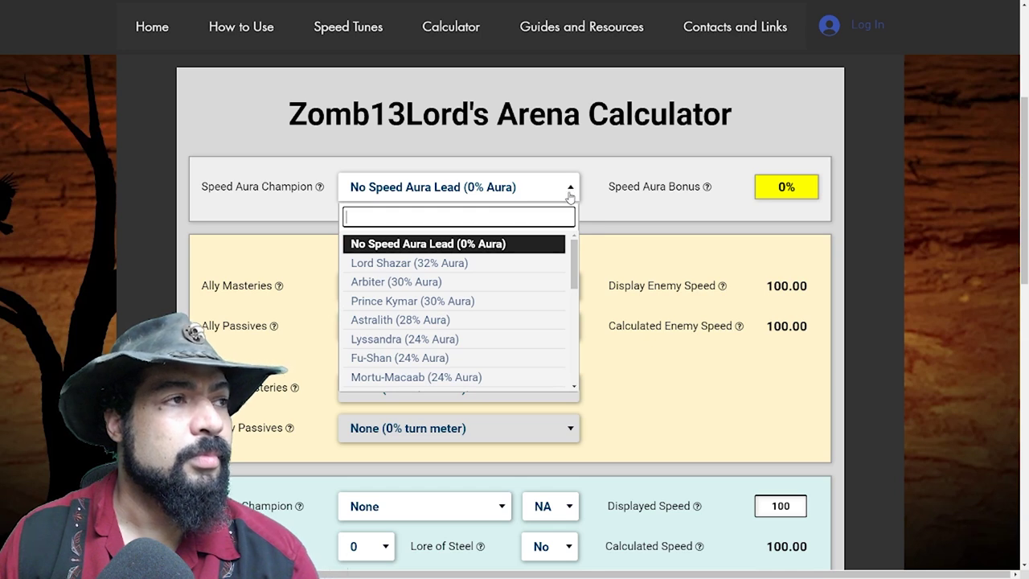
{"action": "scroll", "coordinate": [549, 304], "scroll_direction": "down", "scroll_amount": 5}
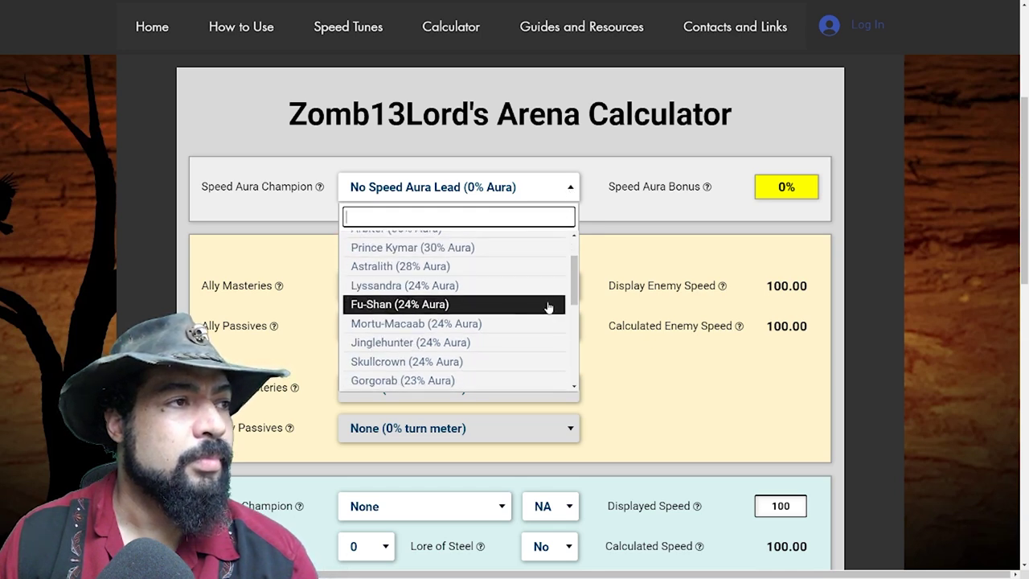
{"action": "scroll", "coordinate": [545, 311], "scroll_direction": "down", "scroll_amount": 4}
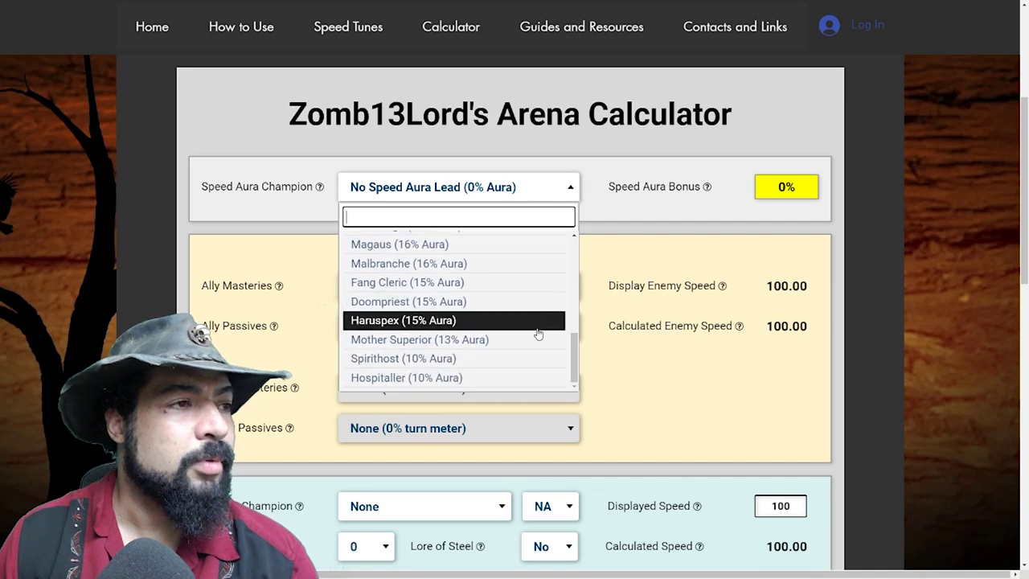
{"action": "scroll", "coordinate": [538, 346], "scroll_direction": "up", "scroll_amount": 1}
{"action": "scroll", "coordinate": [537, 346], "scroll_direction": "up", "scroll_amount": 1}
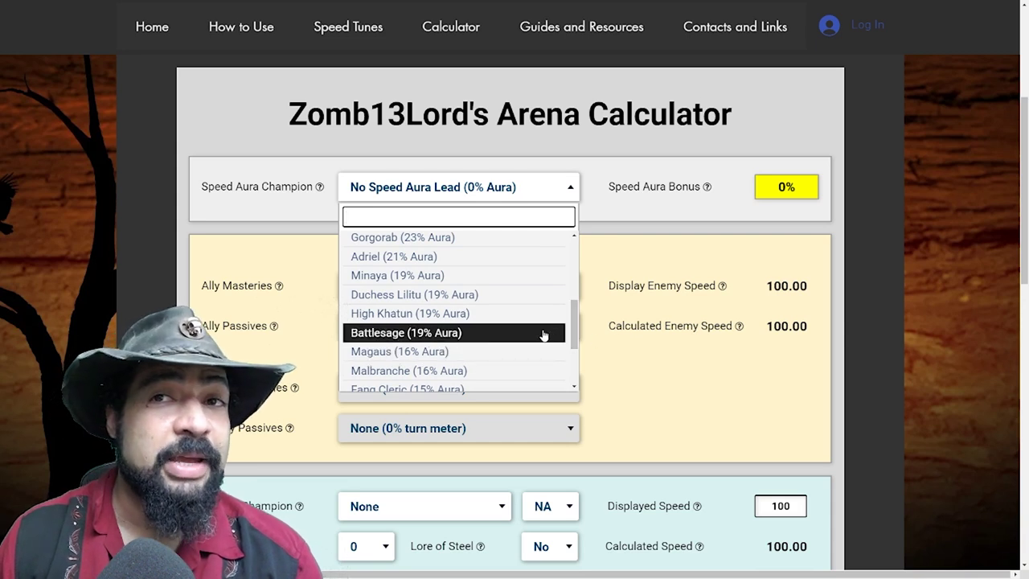
{"action": "scroll", "coordinate": [513, 326], "scroll_direction": "up", "scroll_amount": 1}
{"action": "scroll", "coordinate": [512, 324], "scroll_direction": "up", "scroll_amount": 3}
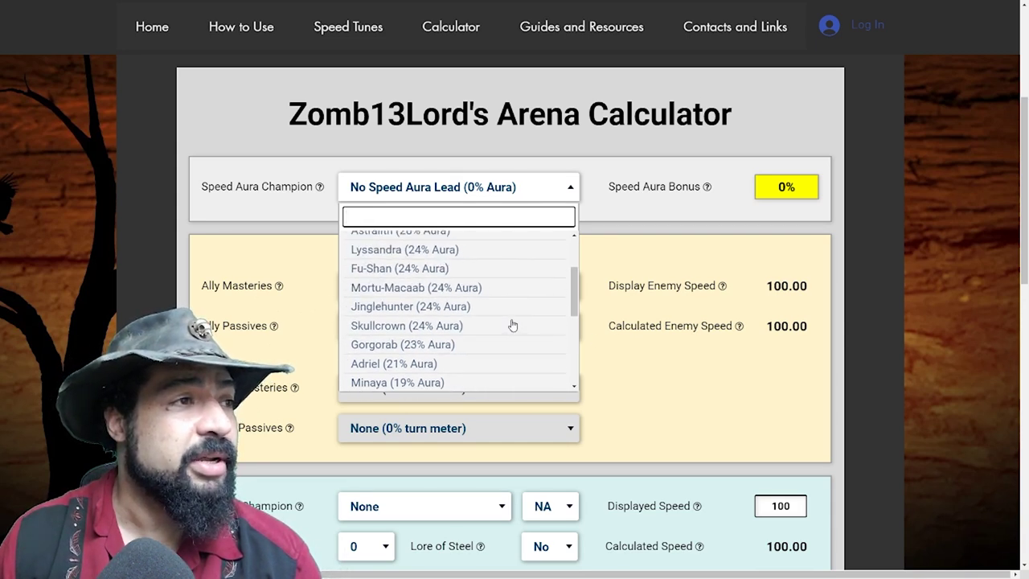
{"action": "scroll", "coordinate": [512, 325], "scroll_direction": "down", "scroll_amount": 2}
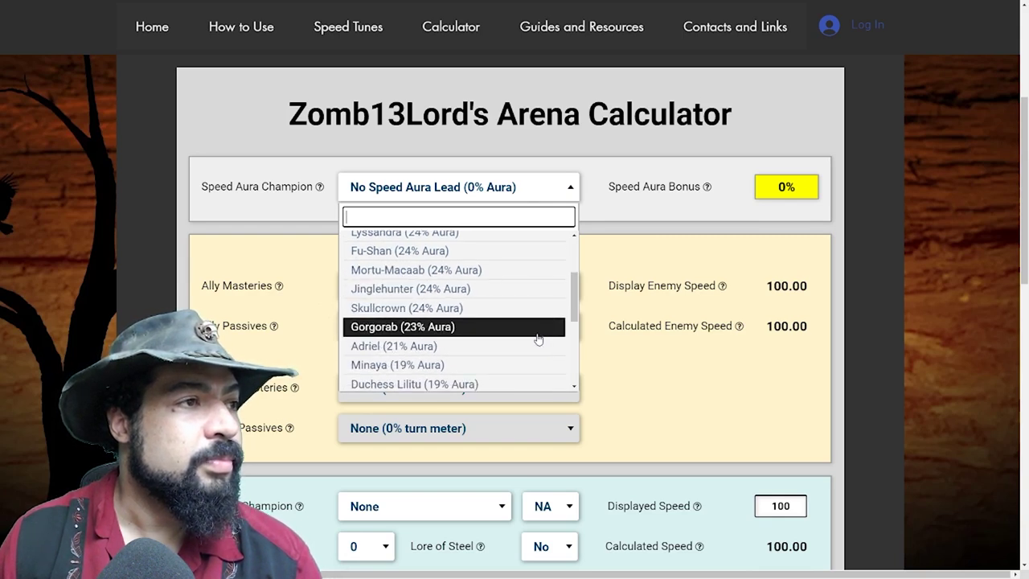
{"action": "left_click", "coordinate": [466, 327]}
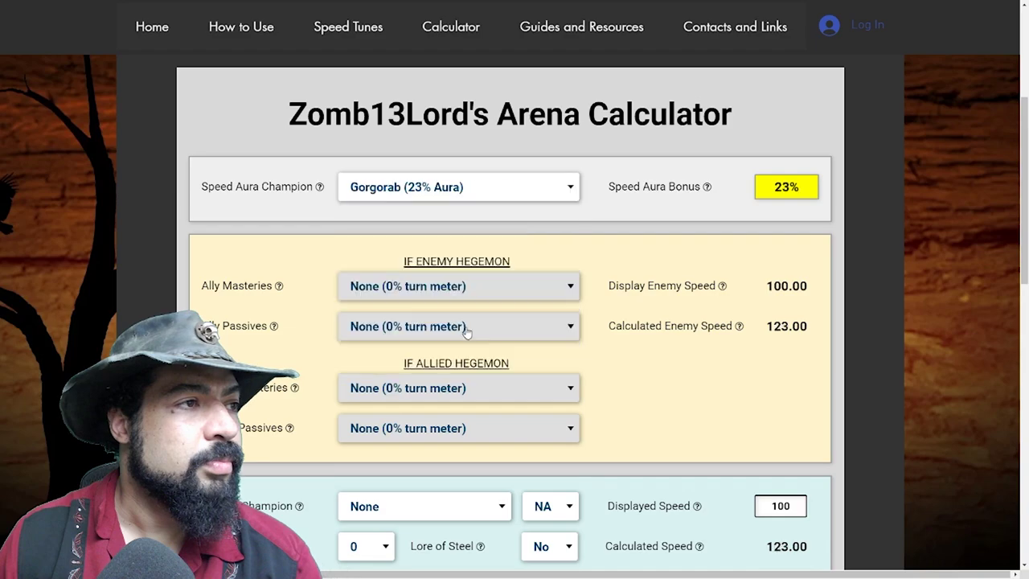
{"action": "left_click", "coordinate": [570, 190]}
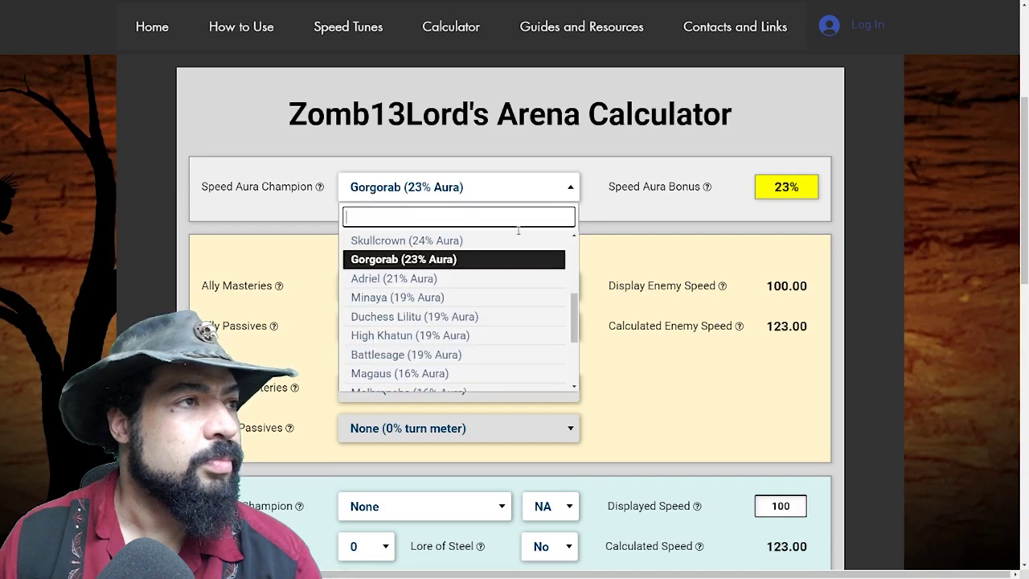
{"action": "scroll", "coordinate": [502, 257], "scroll_direction": "up", "scroll_amount": 5}
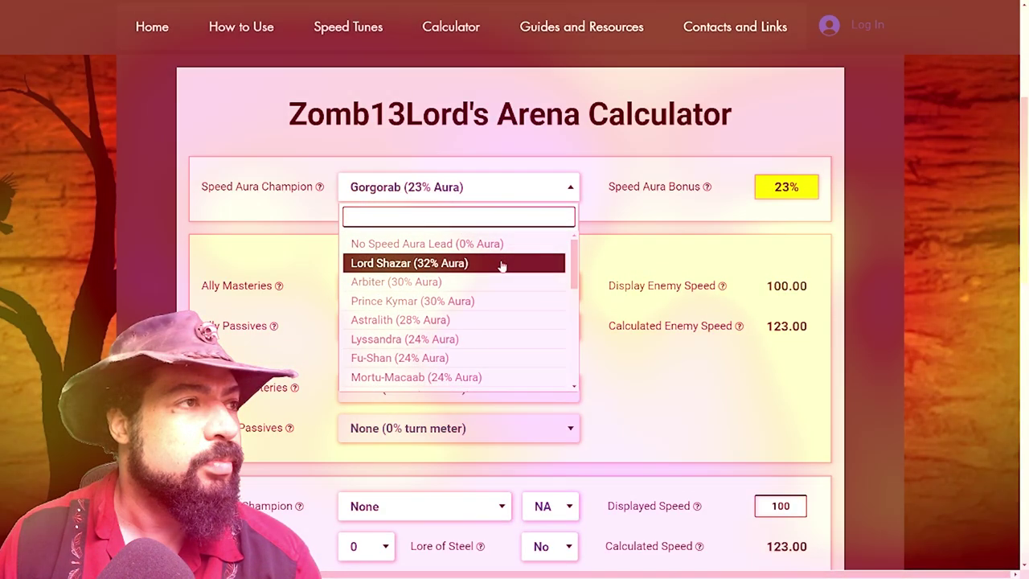
{"action": "left_click", "coordinate": [730, 268]}
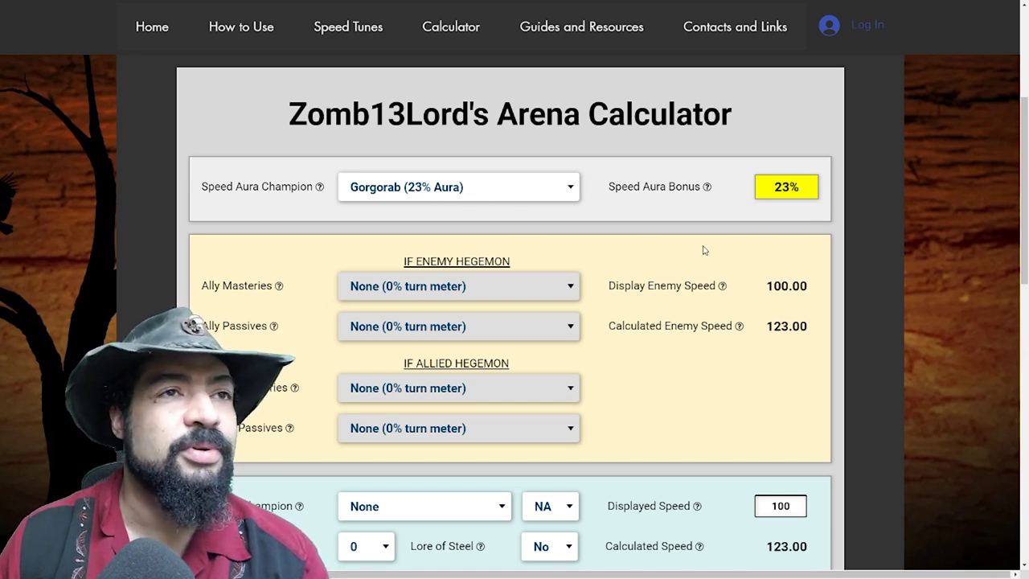
{"action": "scroll", "coordinate": [647, 276], "scroll_direction": "down", "scroll_amount": 1}
{"action": "scroll", "coordinate": [647, 276], "scroll_direction": "down", "scroll_amount": 1}
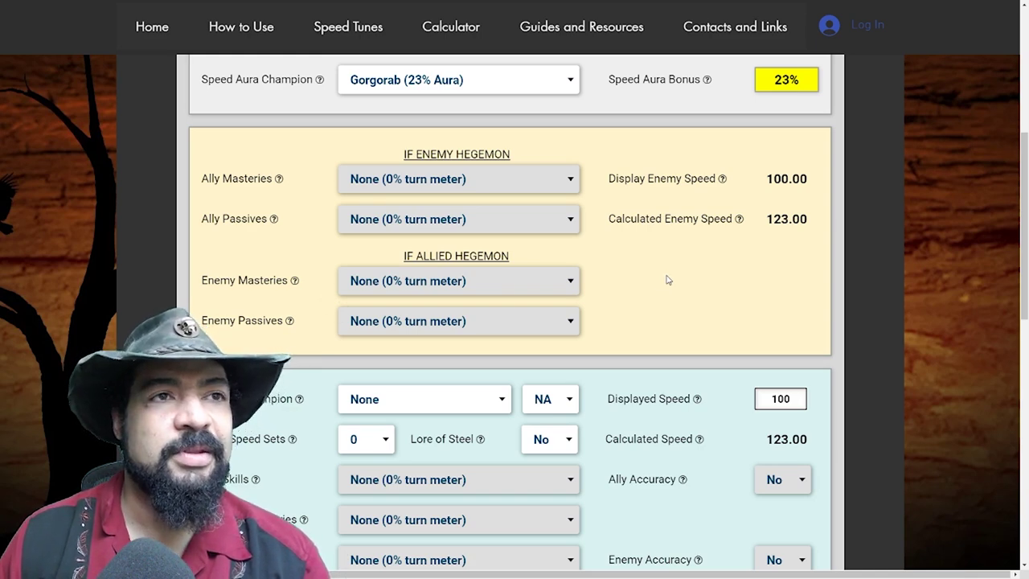
{"action": "scroll", "coordinate": [692, 285], "scroll_direction": "down", "scroll_amount": 1}
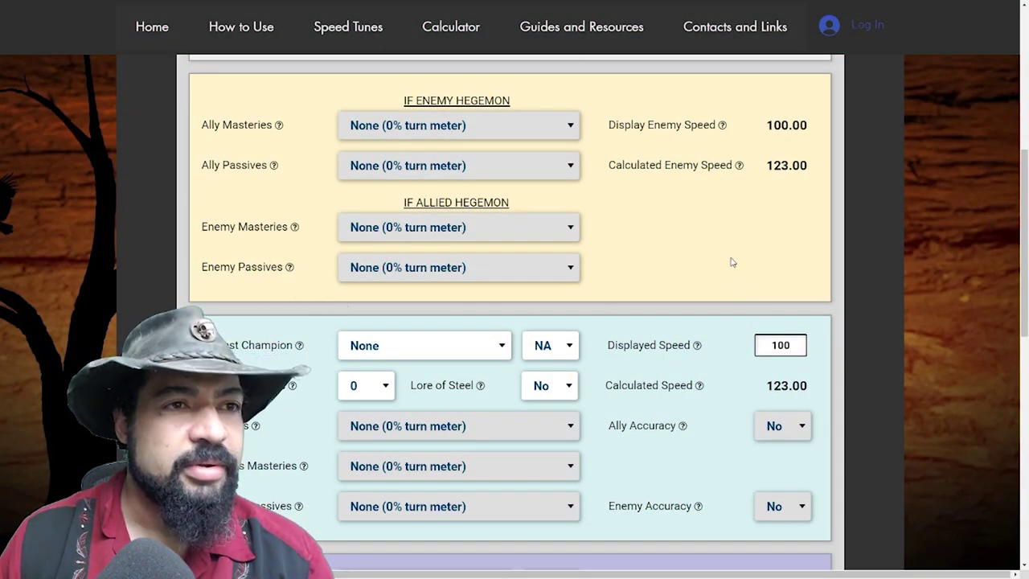
{"action": "scroll", "coordinate": [711, 249], "scroll_direction": "up", "scroll_amount": 1}
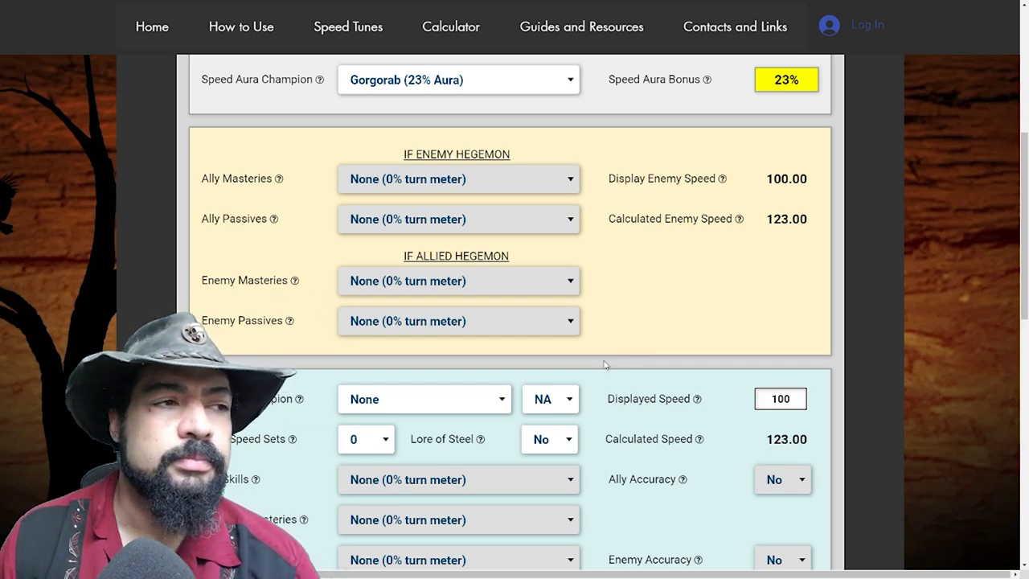
{"action": "left_click", "coordinate": [480, 403]}
Set Gorgorab as the fastest champion via a 'gorgo' search, giving calculated speeds of 122.31.
{"action": "scroll", "coordinate": [466, 482], "scroll_direction": "down", "scroll_amount": 6}
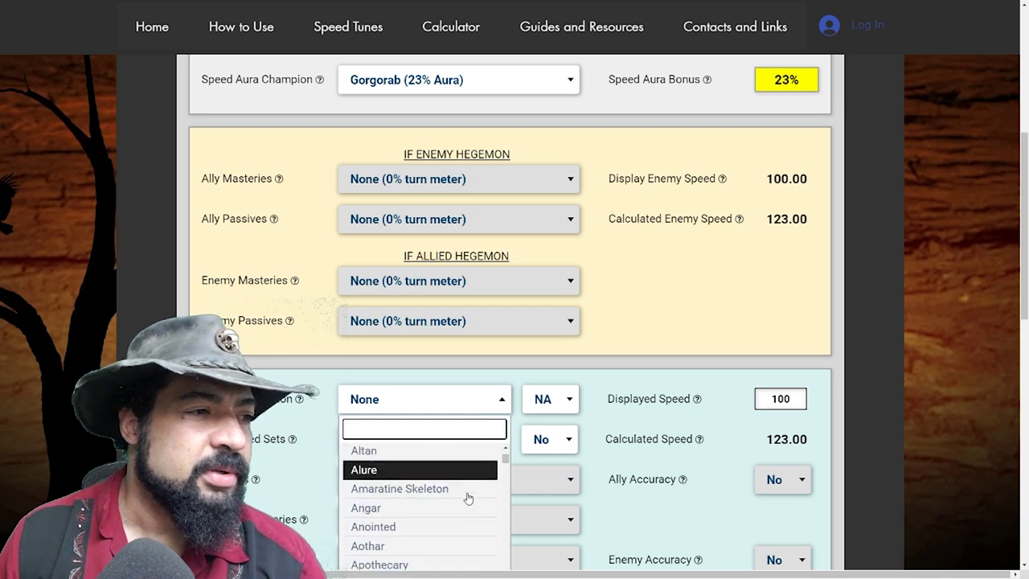
{"action": "scroll", "coordinate": [458, 498], "scroll_direction": "down", "scroll_amount": 10}
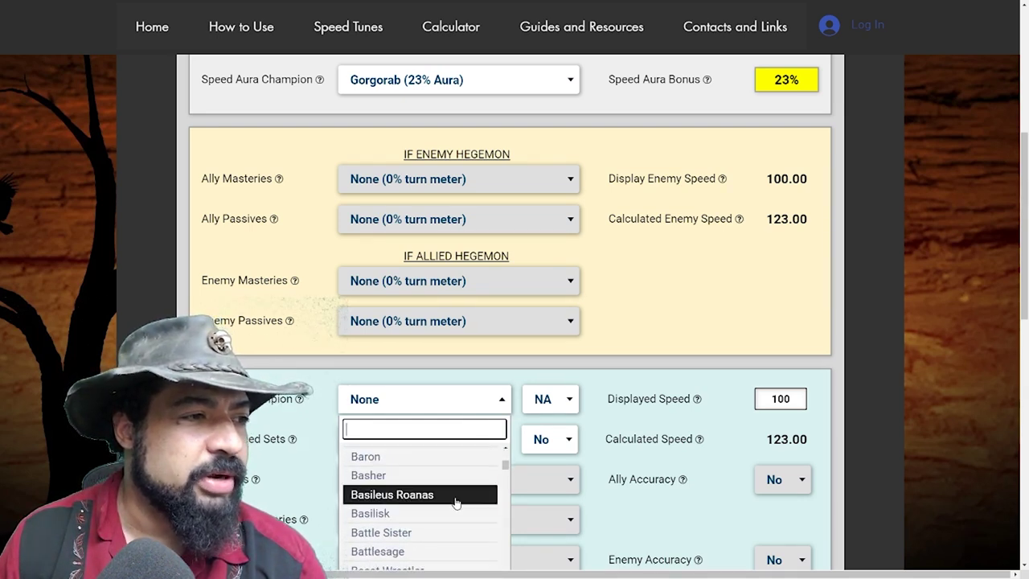
{"action": "scroll", "coordinate": [455, 502], "scroll_direction": "down", "scroll_amount": 10}
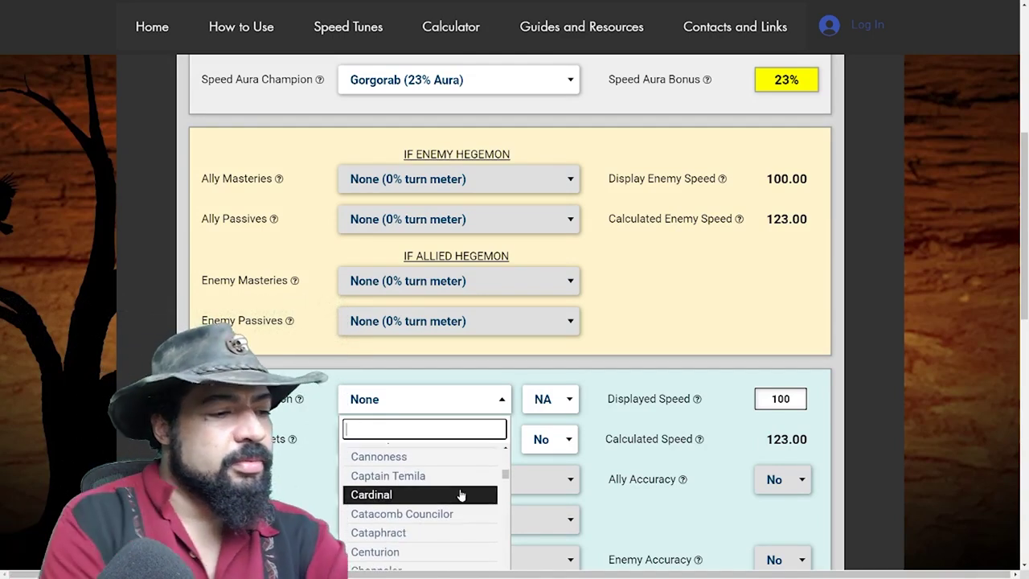
{"action": "type", "text": "g"}
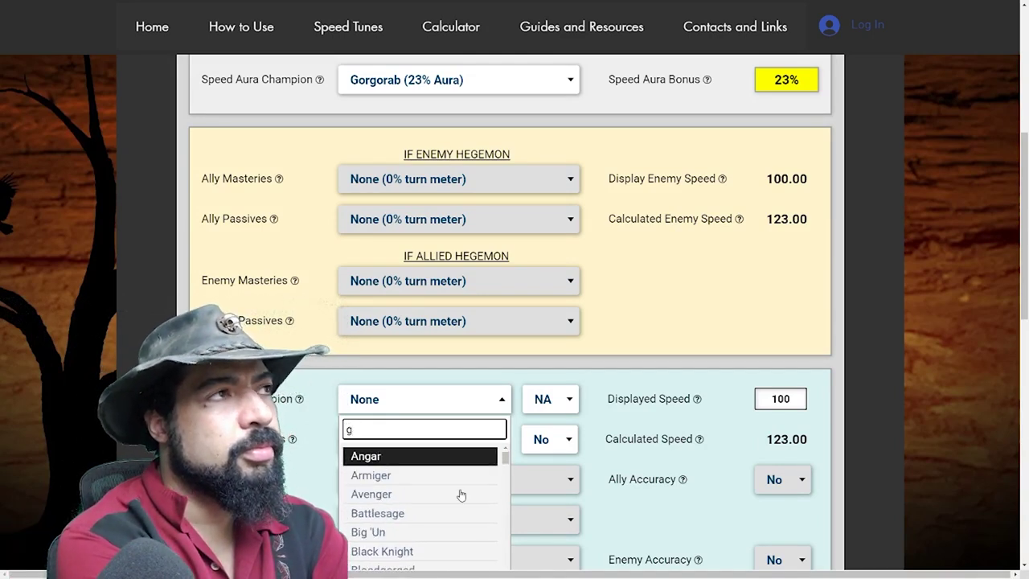
{"action": "type", "text": "or"}
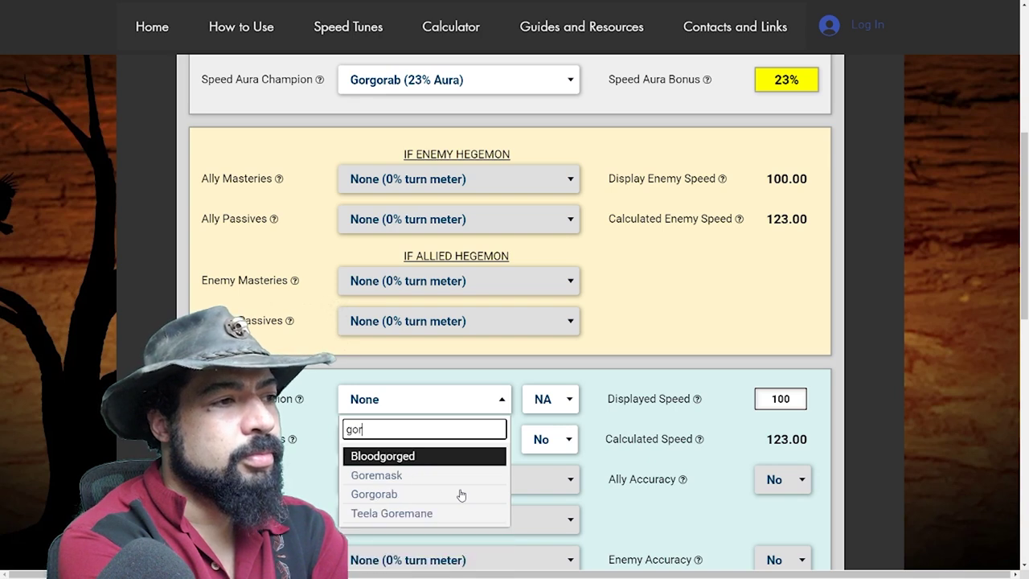
{"action": "type", "text": "g"}
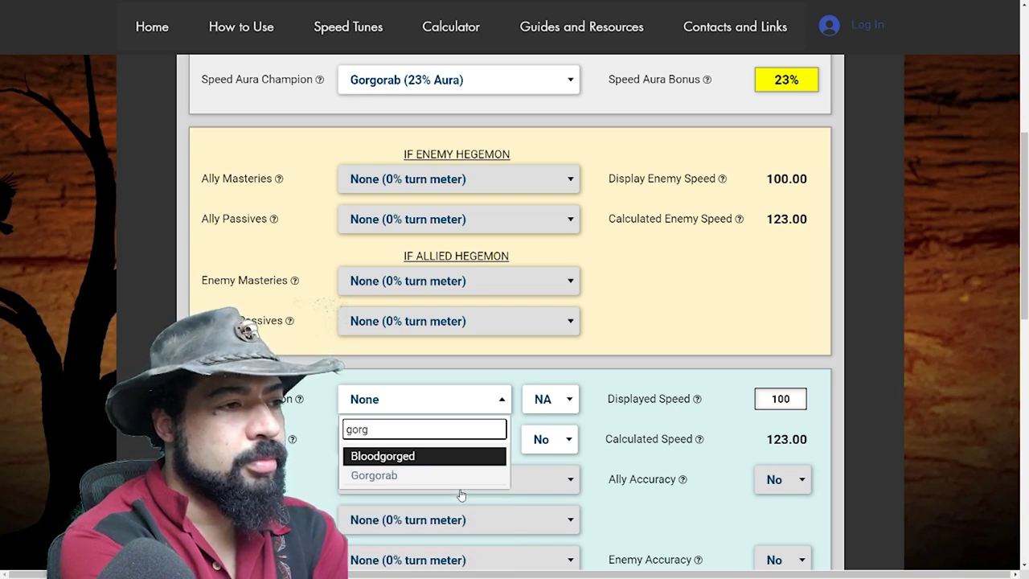
{"action": "type", "text": "o"}
{"action": "key", "text": "Return"}
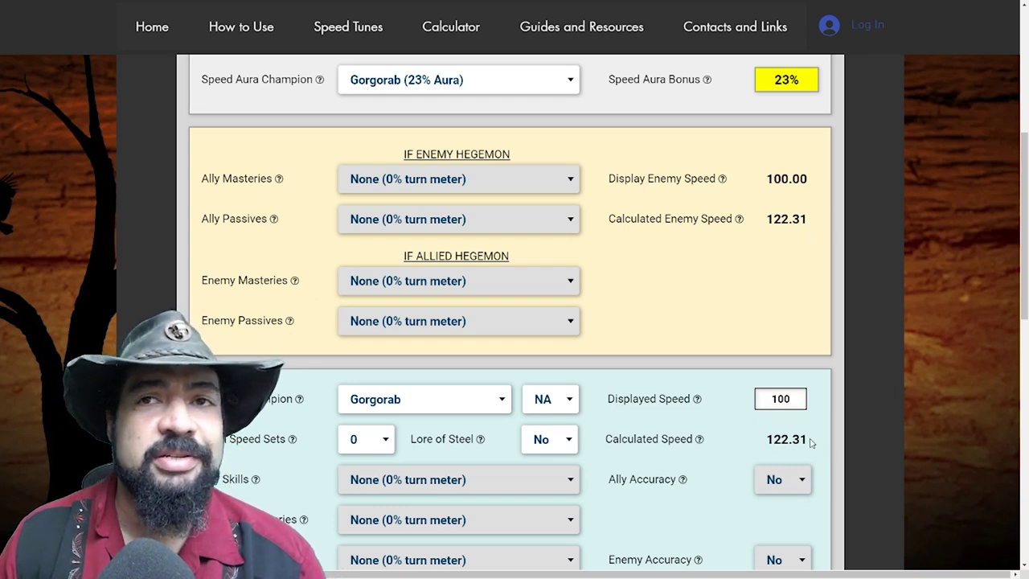
{"action": "left_click", "coordinate": [408, 402]}
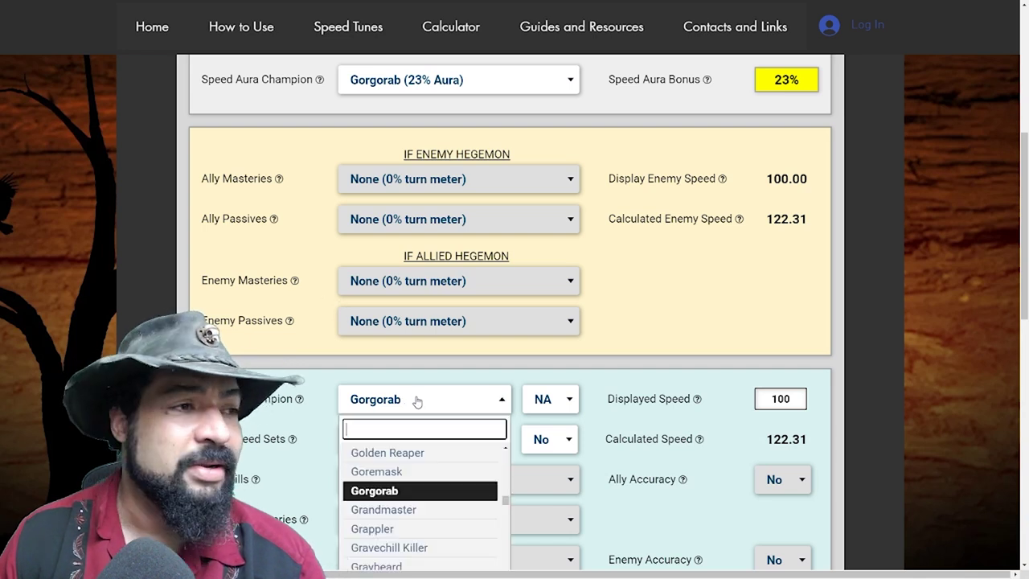
{"action": "left_click", "coordinate": [440, 454]}
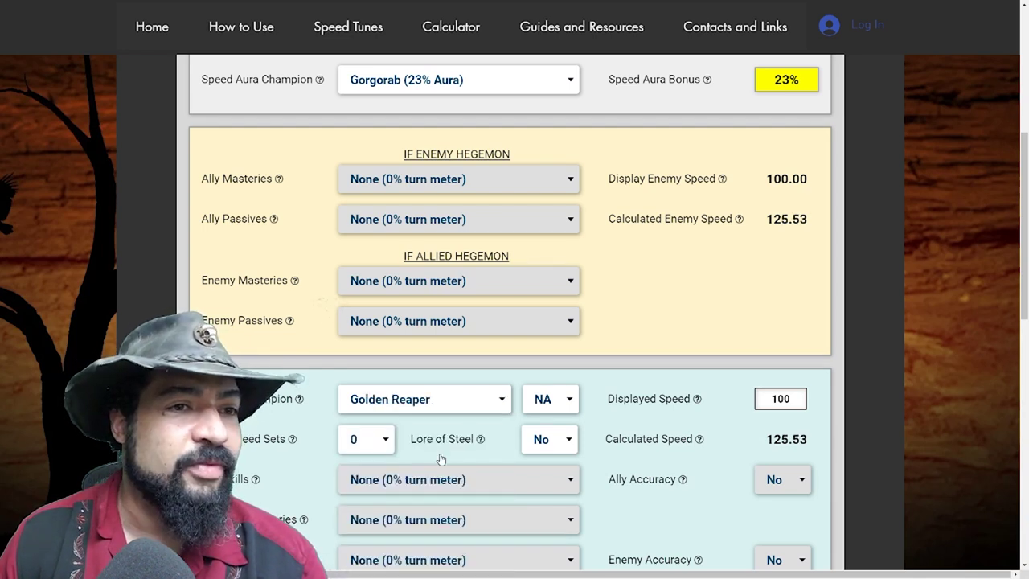
{"action": "left_click", "coordinate": [446, 395]}
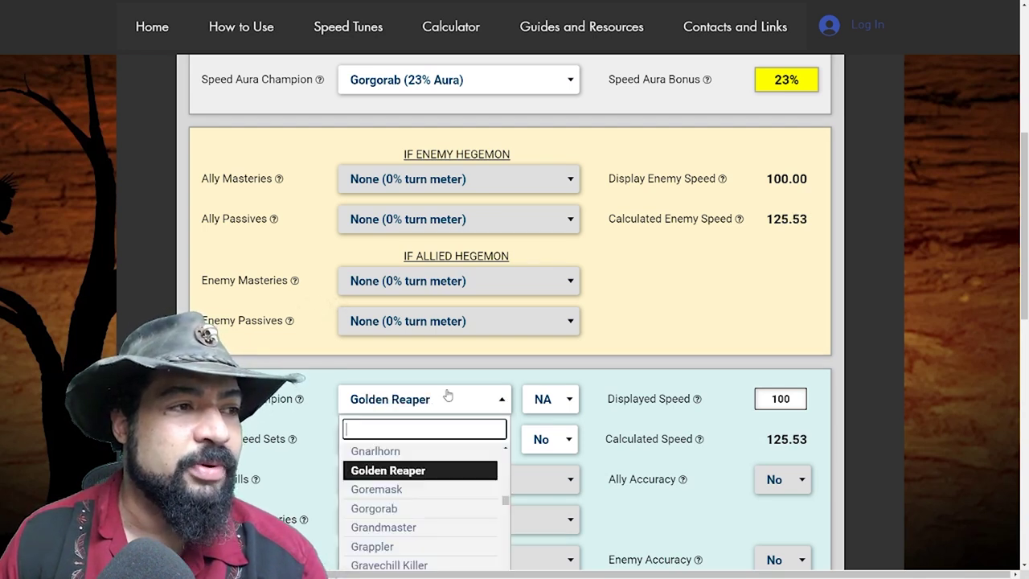
{"action": "left_click", "coordinate": [426, 509]}
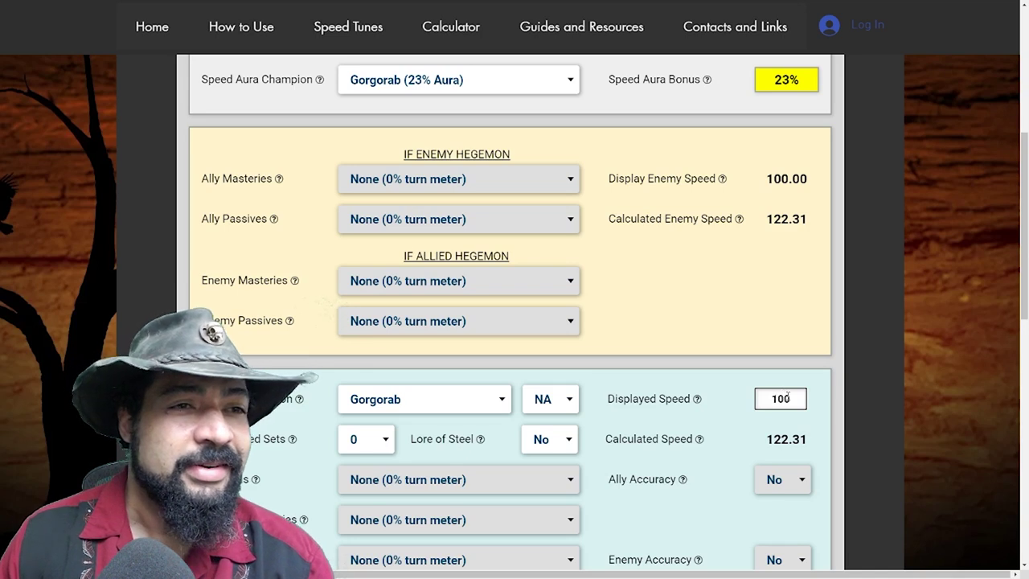
{"action": "double_click", "coordinate": [787, 398]}
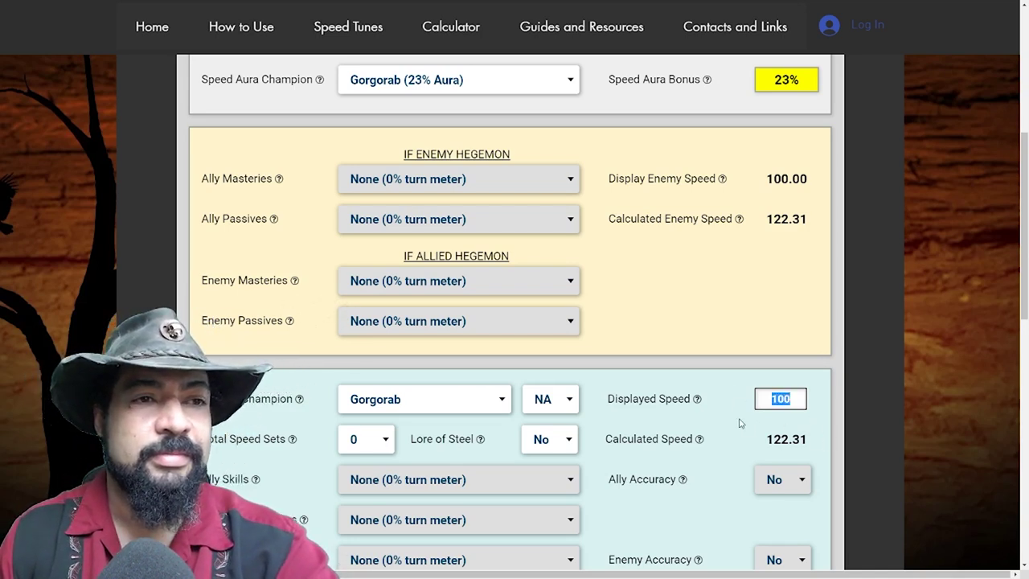
Enter 250 as Gorgorab's displayed speed, raising calculated and enemy speeds to 272.31.
{"action": "type", "text": "250"}
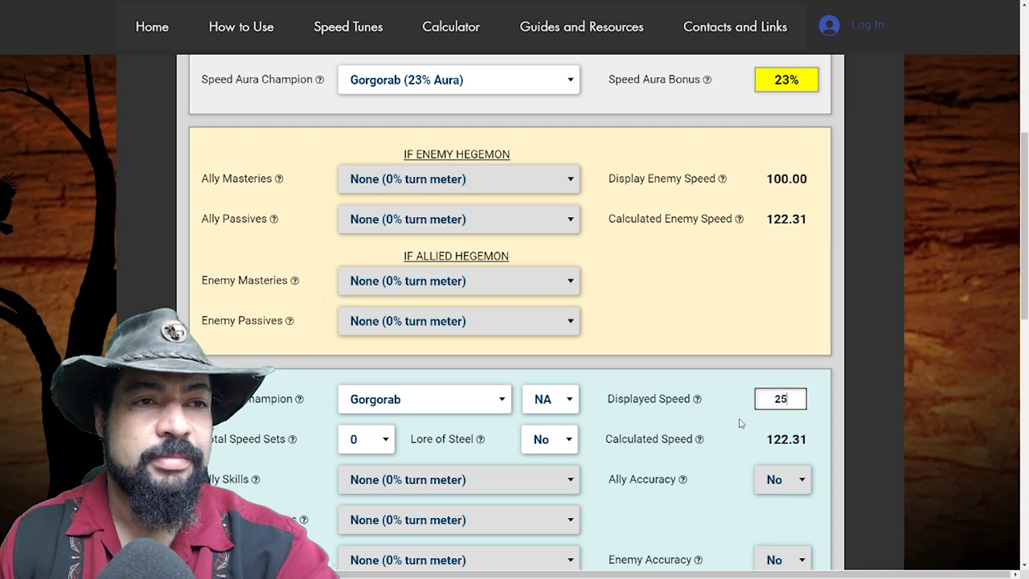
{"action": "left_click", "coordinate": [718, 424]}
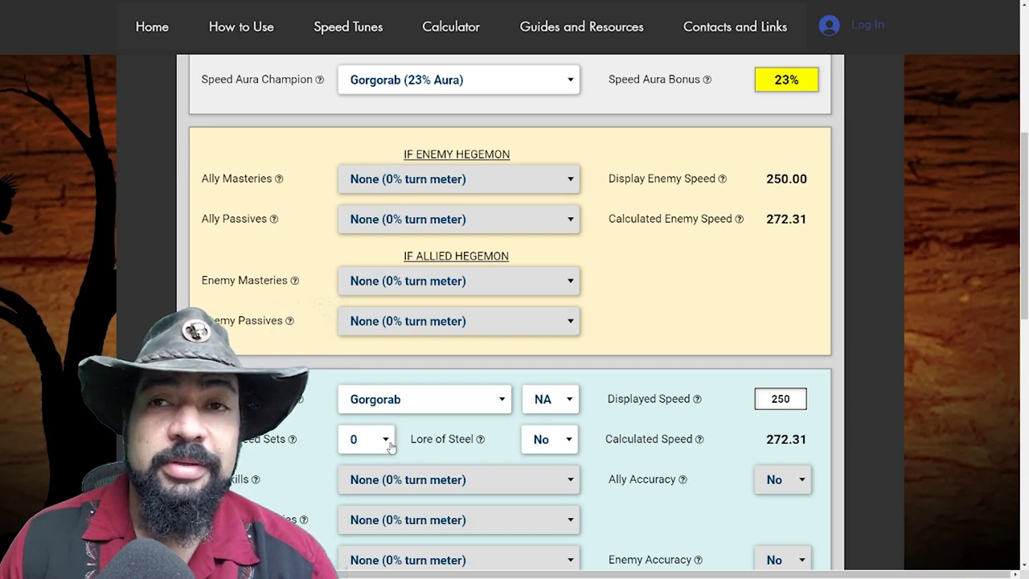
Give Gorgorab 3 total speed sets and turn Lore of Steel on.
{"action": "left_click", "coordinate": [390, 448]}
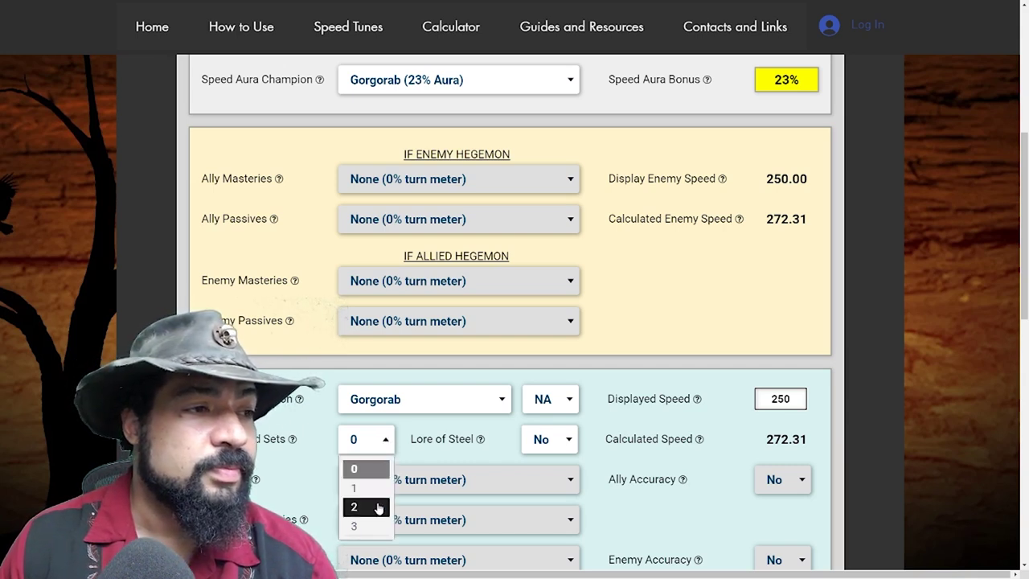
{"action": "left_click", "coordinate": [372, 526]}
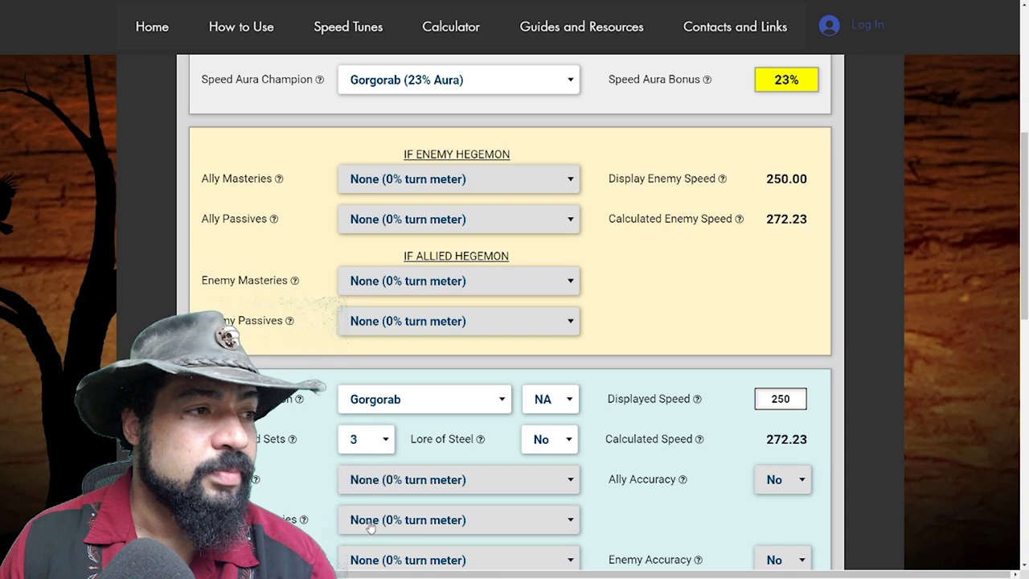
{"action": "mouse_move", "coordinate": [483, 439]}
{"action": "left_click", "coordinate": [541, 438]}
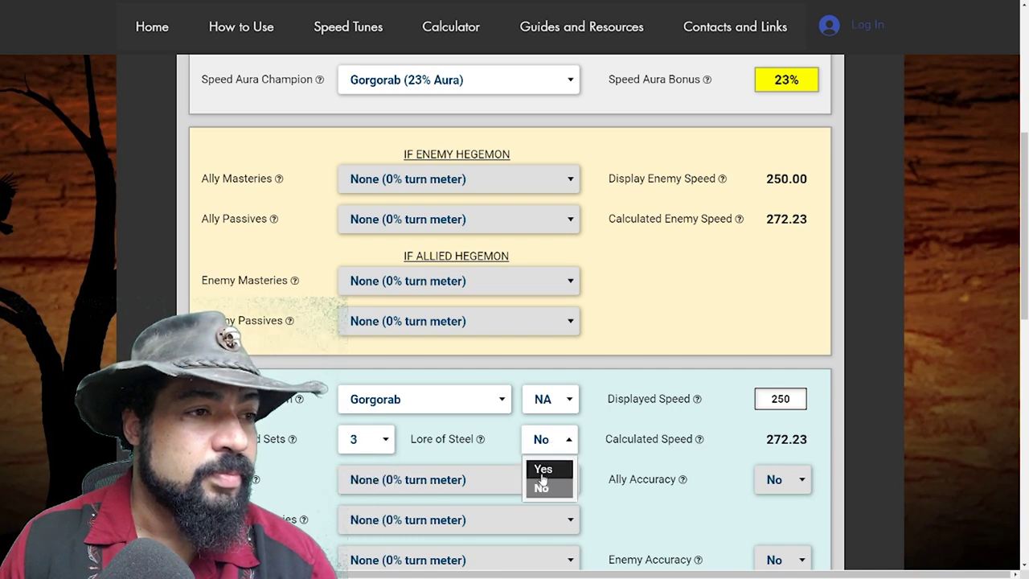
{"action": "left_click", "coordinate": [542, 470]}
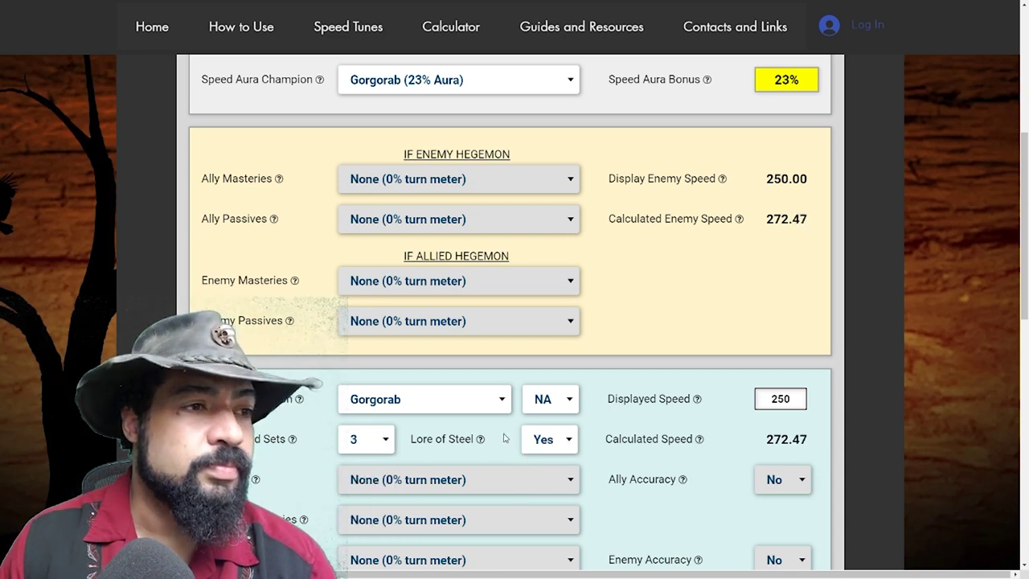
{"action": "left_click", "coordinate": [532, 443]}
{"action": "left_click", "coordinate": [542, 487]}
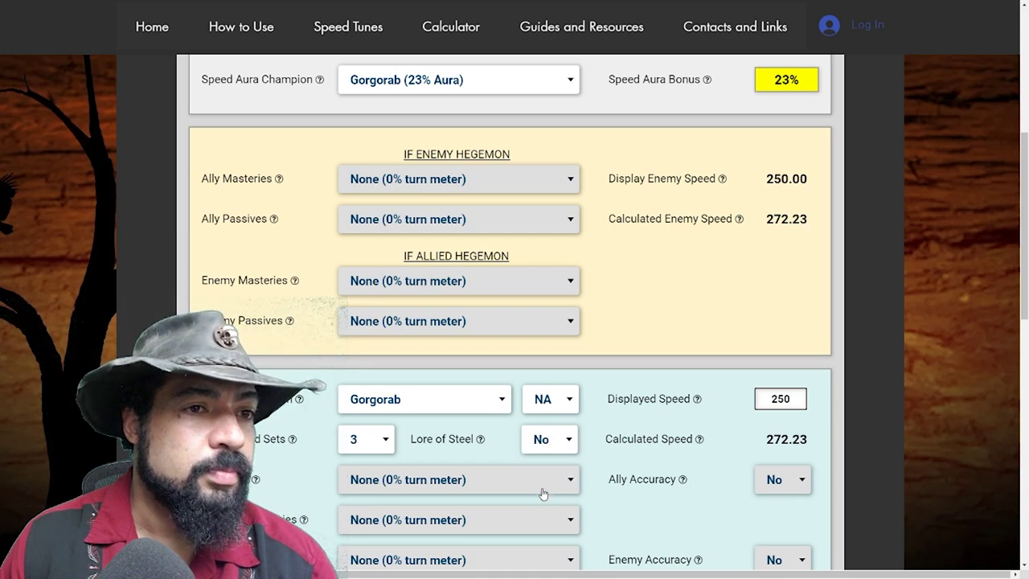
{"action": "left_click", "coordinate": [557, 448]}
{"action": "left_click", "coordinate": [544, 469]}
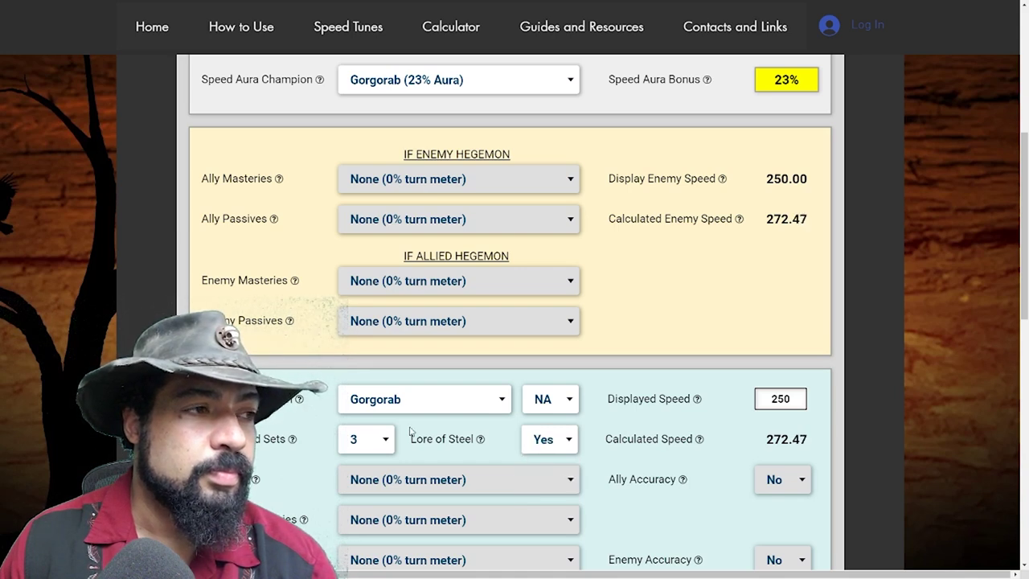
Compare 1 and 2 speed sets and Lore of Steel off, settling on 3 sets with Lore of Steel (272.47).
{"action": "left_click", "coordinate": [379, 442]}
{"action": "left_click", "coordinate": [370, 488]}
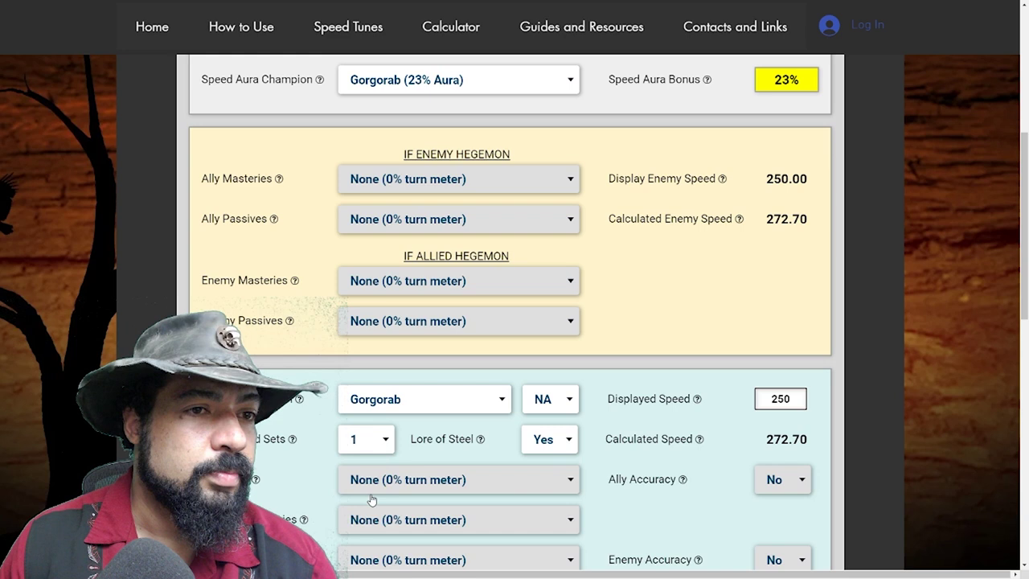
{"action": "left_click", "coordinate": [370, 444]}
{"action": "left_click", "coordinate": [353, 527]}
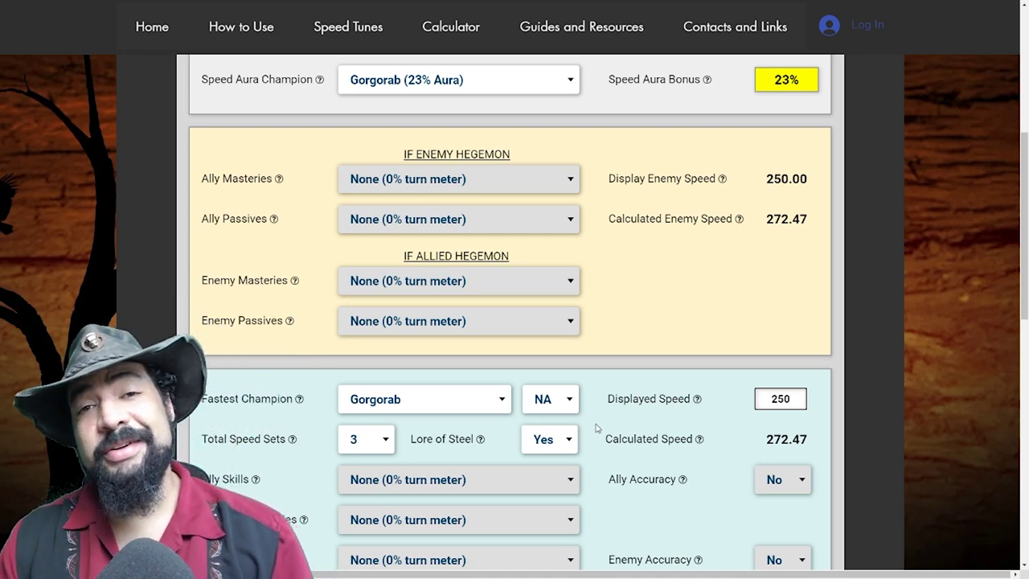
{"action": "left_click", "coordinate": [558, 443]}
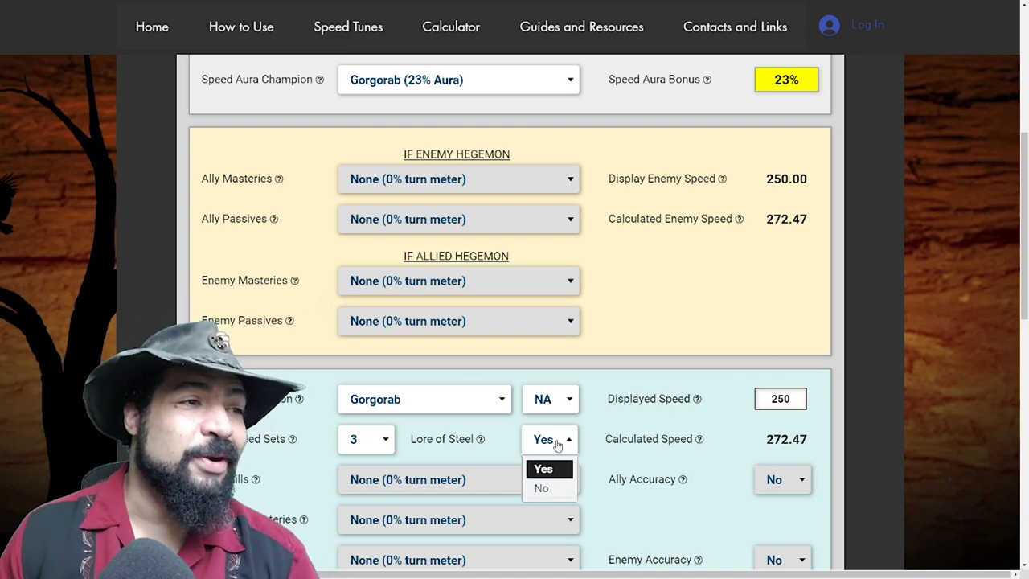
{"action": "left_click", "coordinate": [541, 488]}
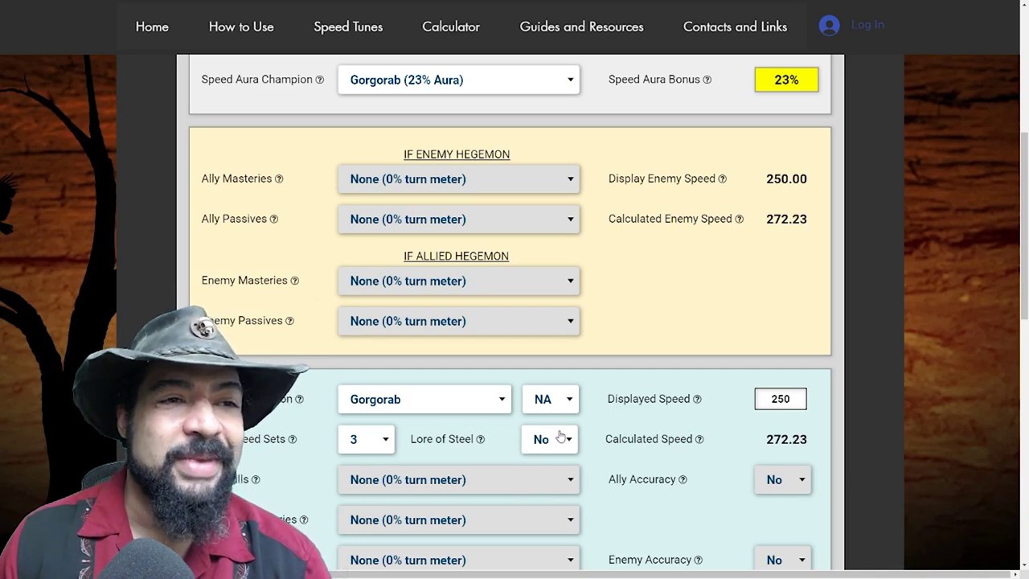
{"action": "left_click", "coordinate": [559, 439]}
{"action": "left_click", "coordinate": [544, 471]}
{"action": "left_click", "coordinate": [375, 440]}
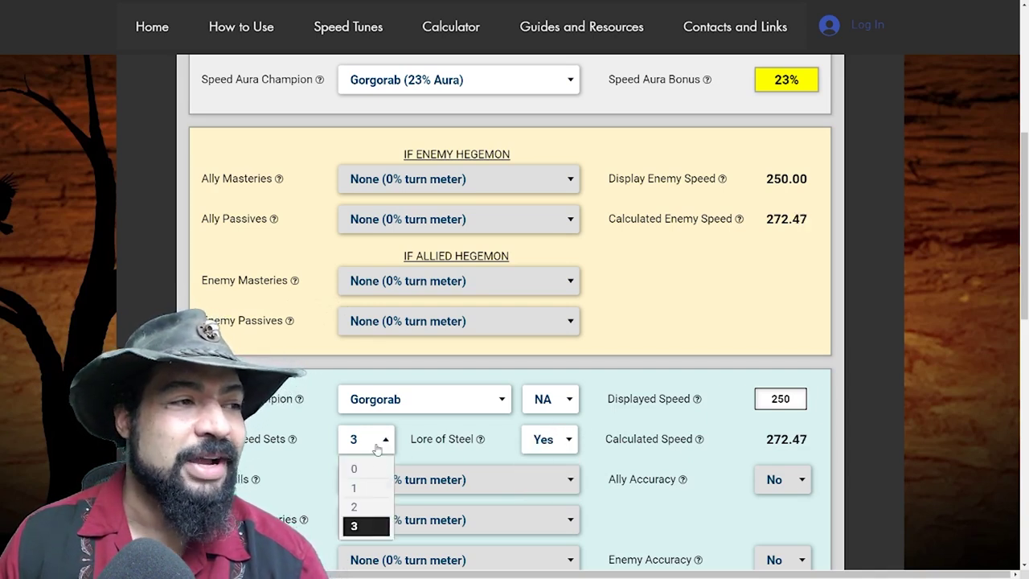
{"action": "left_click", "coordinate": [366, 508]}
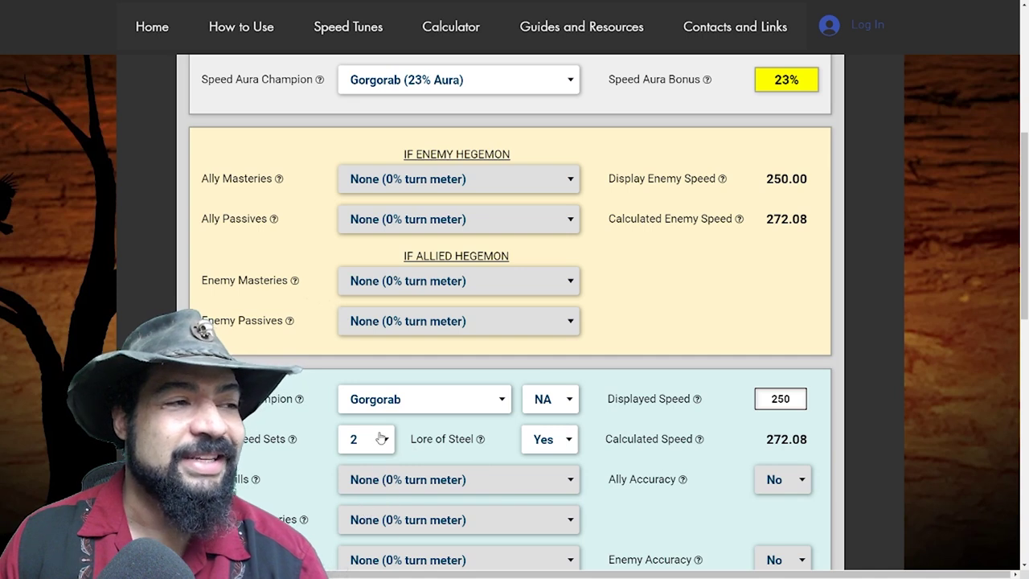
{"action": "left_click", "coordinate": [381, 439]}
{"action": "left_click", "coordinate": [370, 527]}
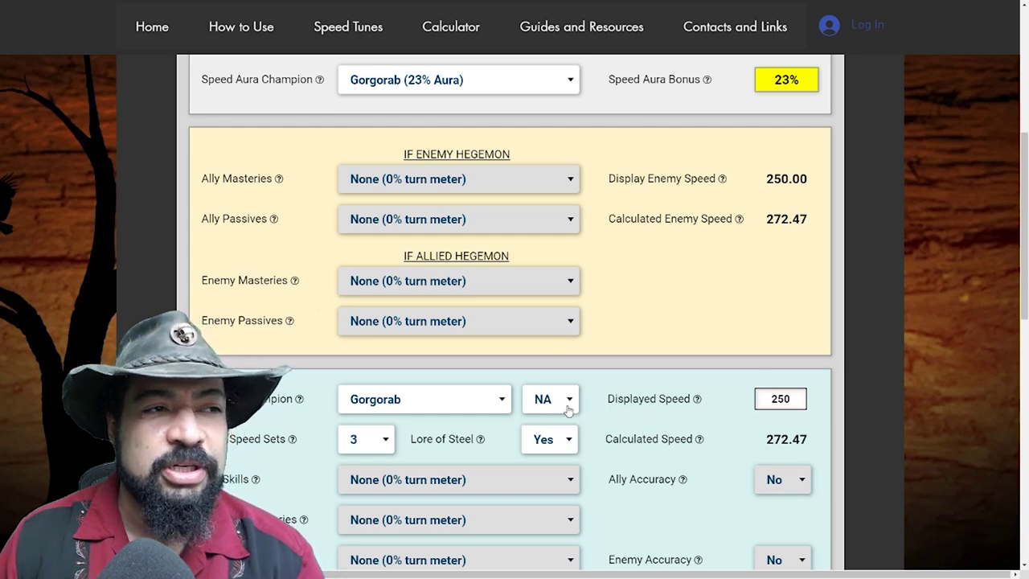
Try Gorgorab in arena positions A1, A2 and A3, finally leaving it at A3.
{"action": "left_click", "coordinate": [568, 400]}
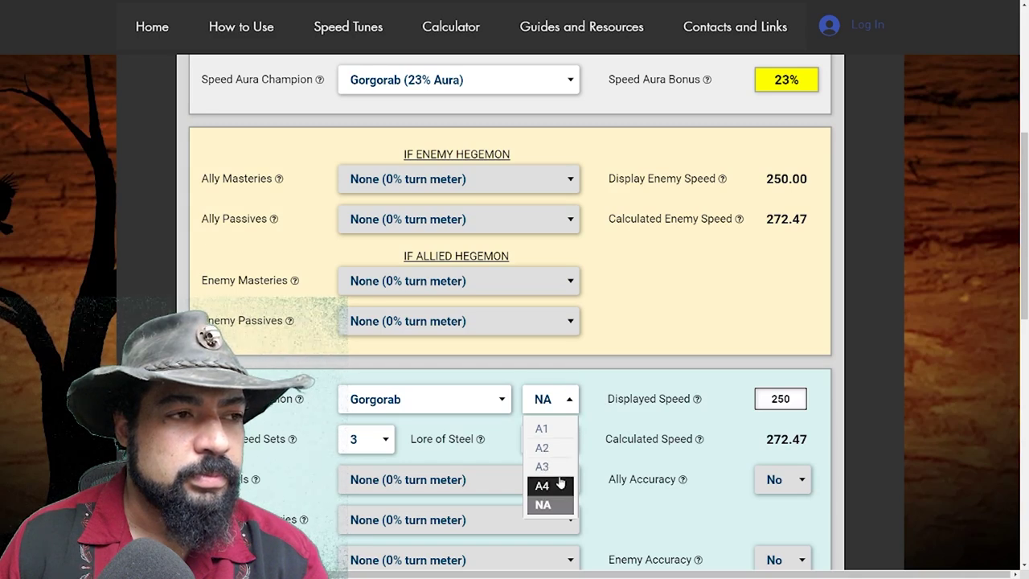
{"action": "left_click", "coordinate": [562, 429]}
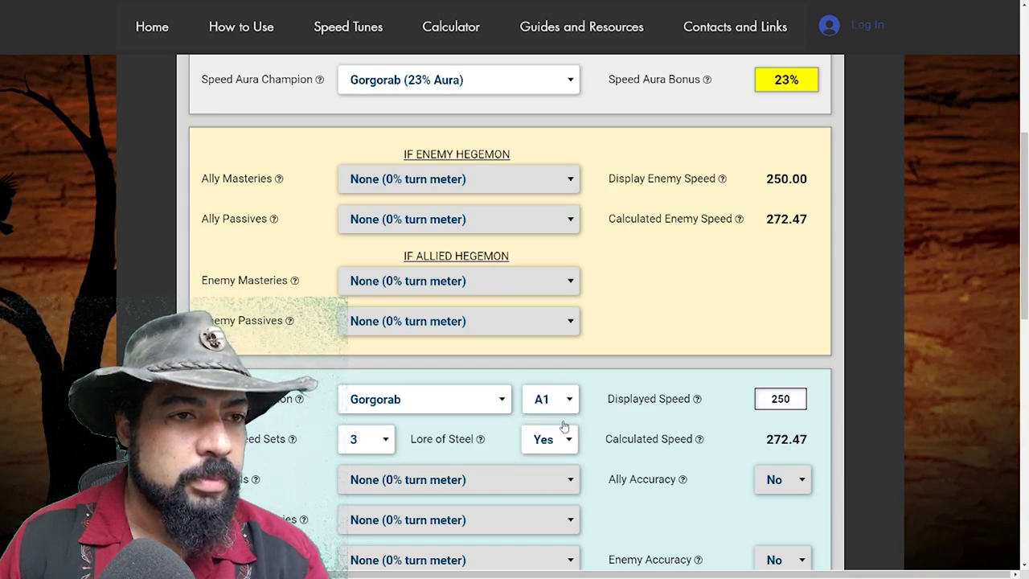
{"action": "left_click", "coordinate": [568, 400]}
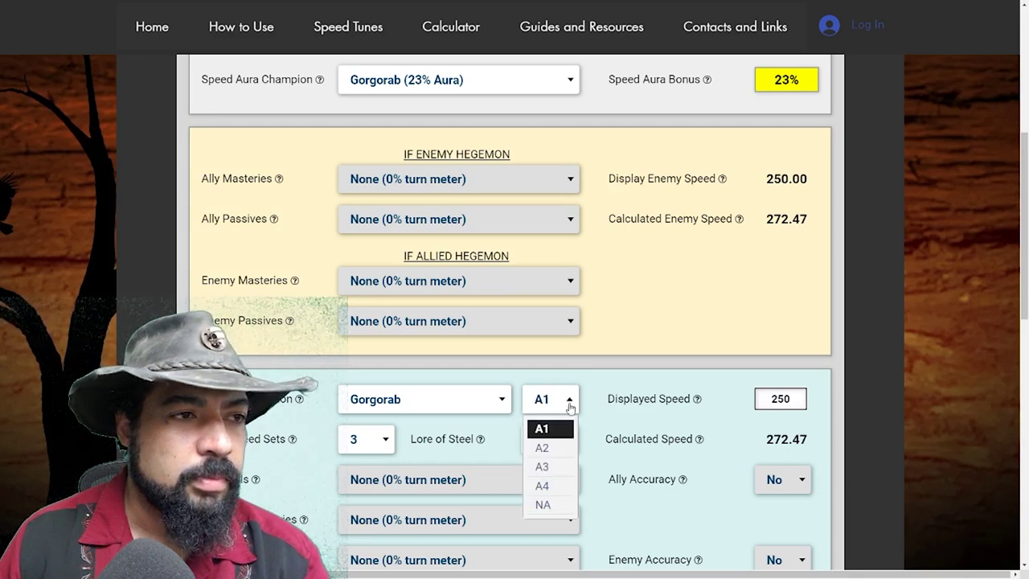
{"action": "left_click", "coordinate": [553, 446]}
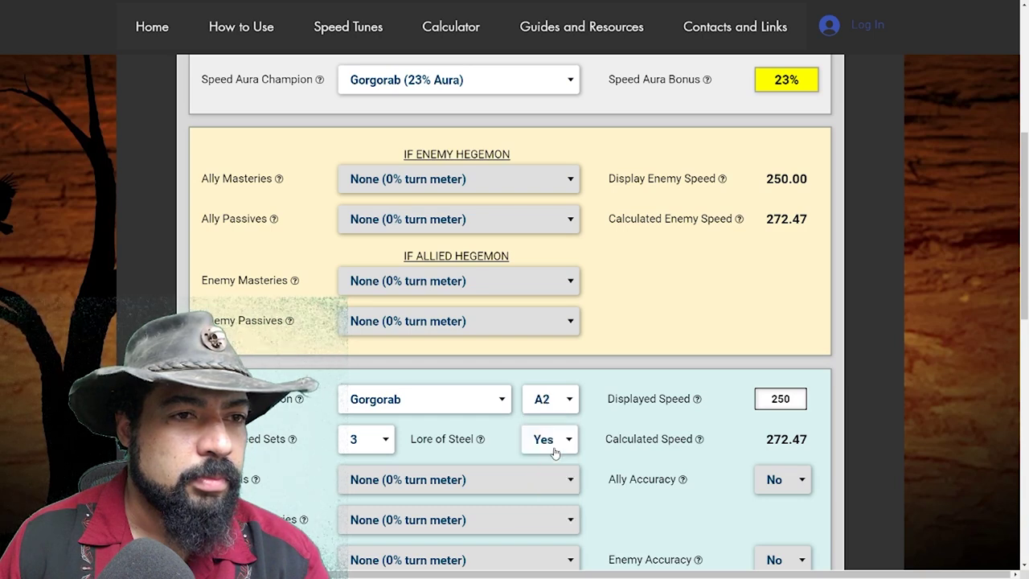
{"action": "left_click", "coordinate": [568, 401]}
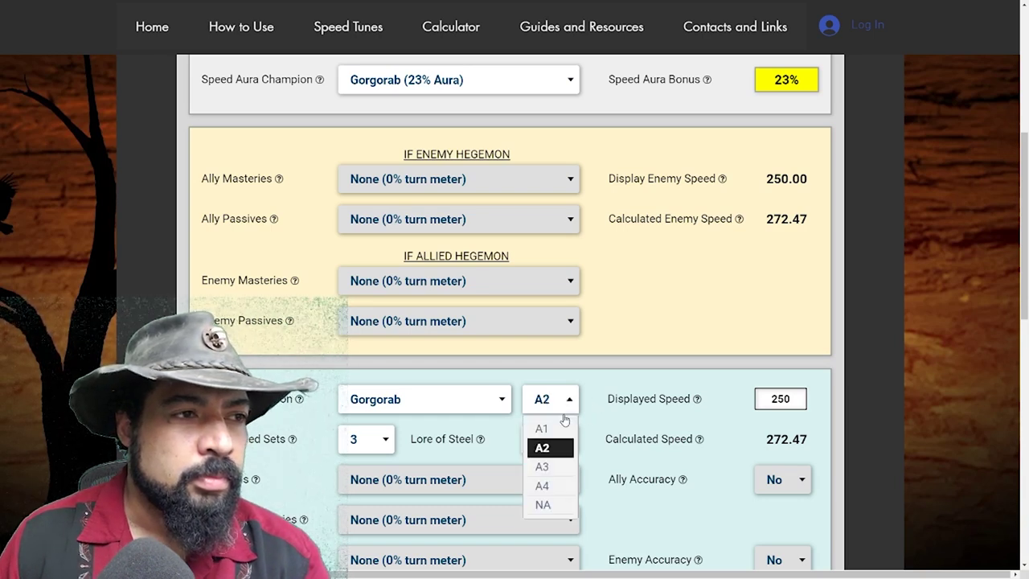
{"action": "left_click", "coordinate": [552, 469]}
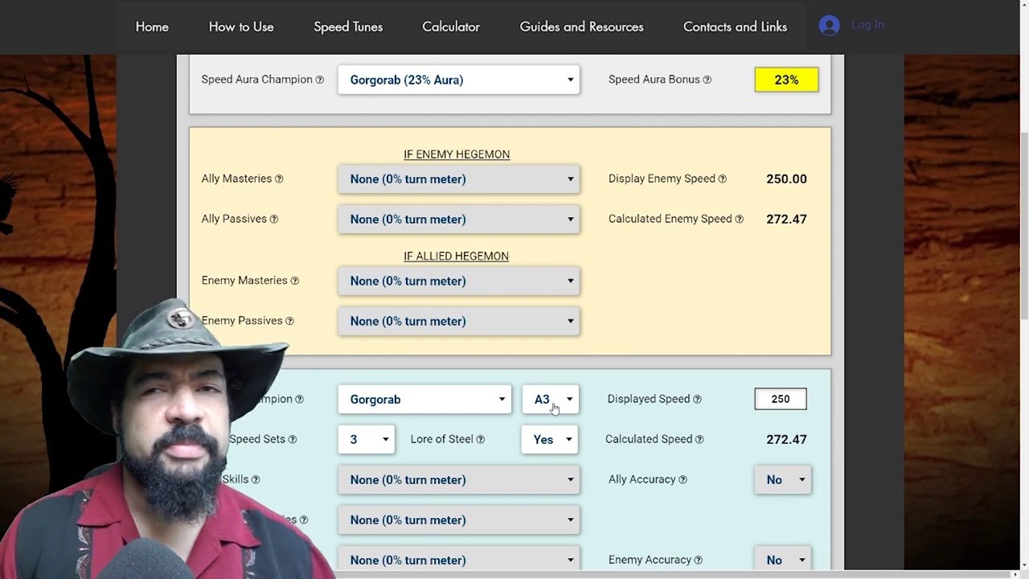
{"action": "left_click", "coordinate": [551, 404]}
{"action": "left_click", "coordinate": [553, 448]}
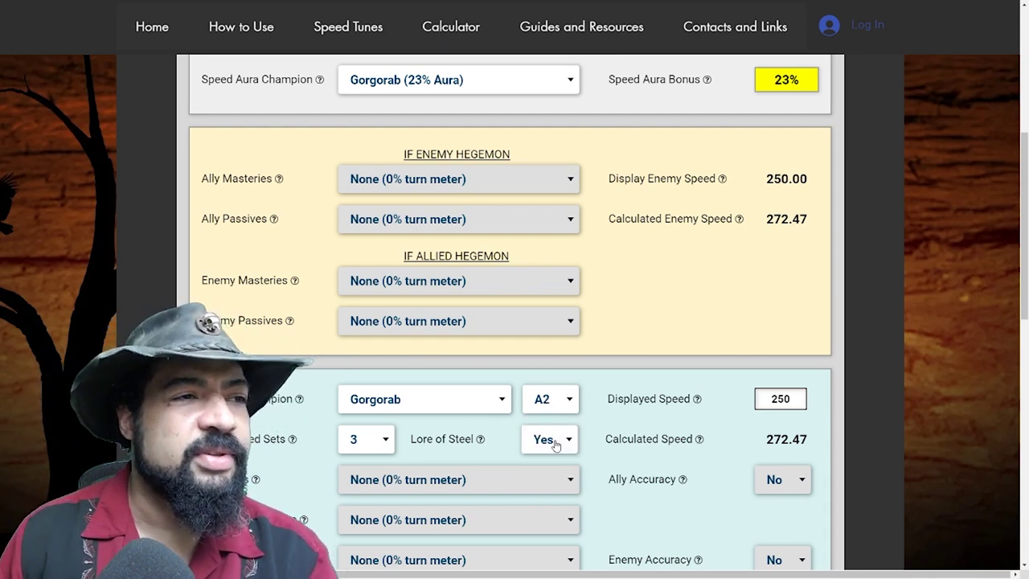
{"action": "left_click", "coordinate": [553, 400]}
{"action": "left_click", "coordinate": [553, 430]}
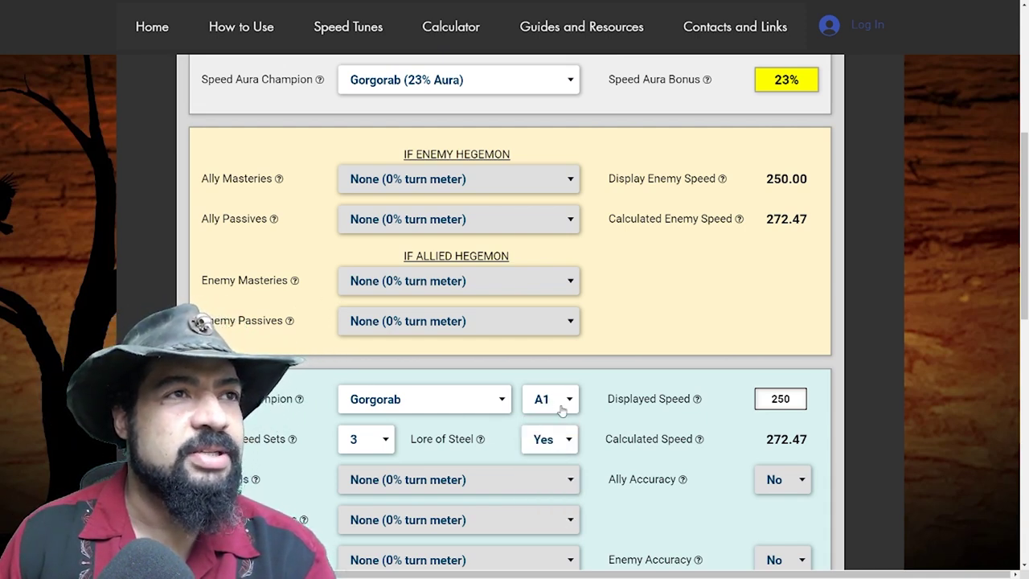
{"action": "left_click", "coordinate": [565, 398]}
{"action": "left_click", "coordinate": [546, 448]}
{"action": "left_click", "coordinate": [552, 399]}
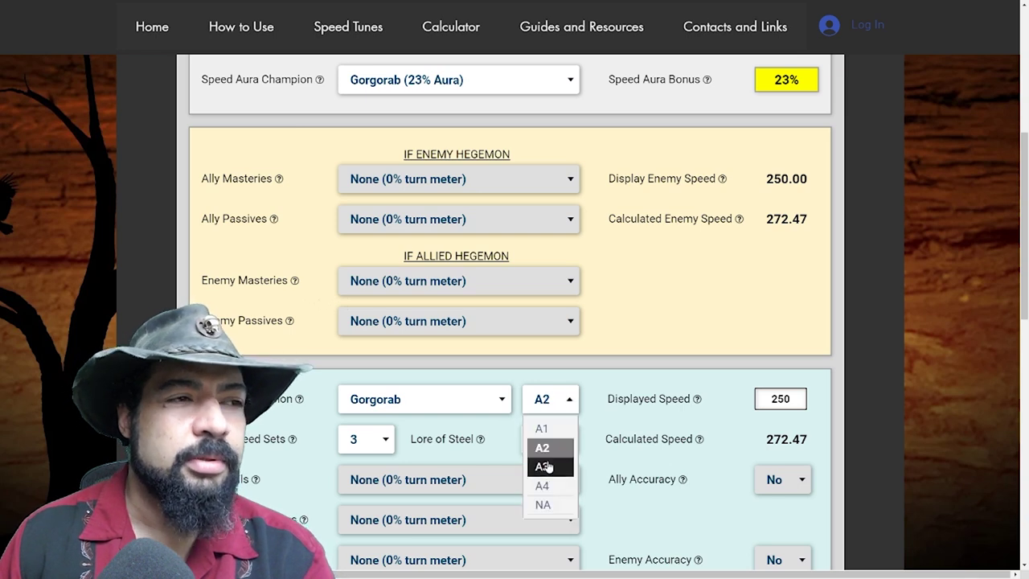
{"action": "left_click", "coordinate": [544, 467]}
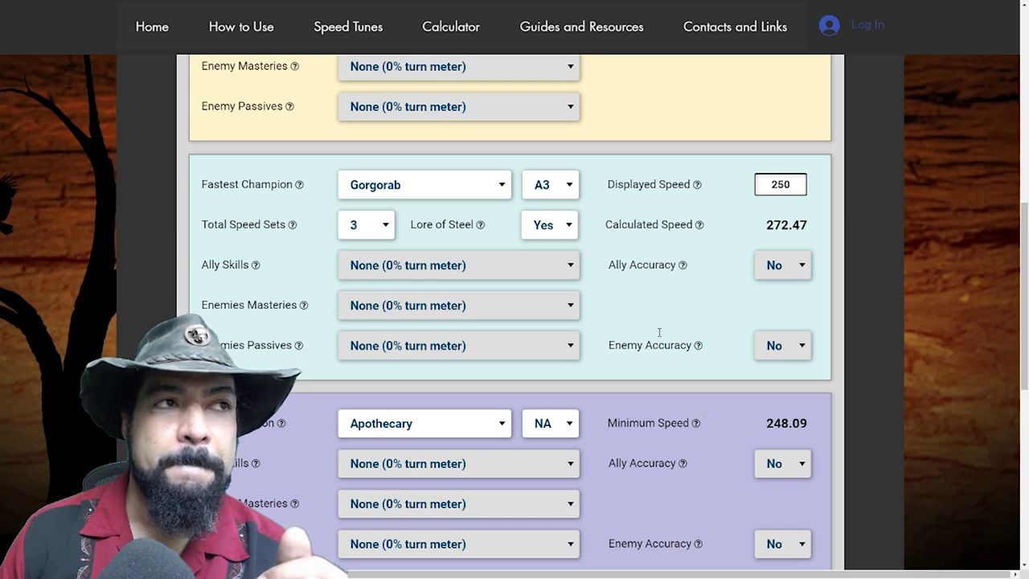
{"action": "left_click", "coordinate": [564, 189]}
{"action": "left_click", "coordinate": [550, 235]}
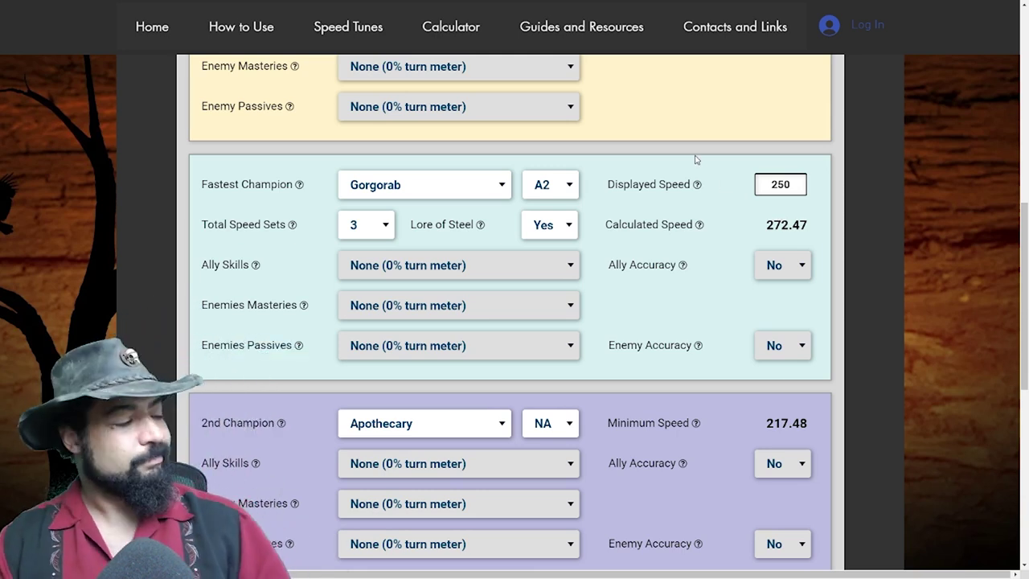
{"action": "mouse_move", "coordinate": [698, 188]}
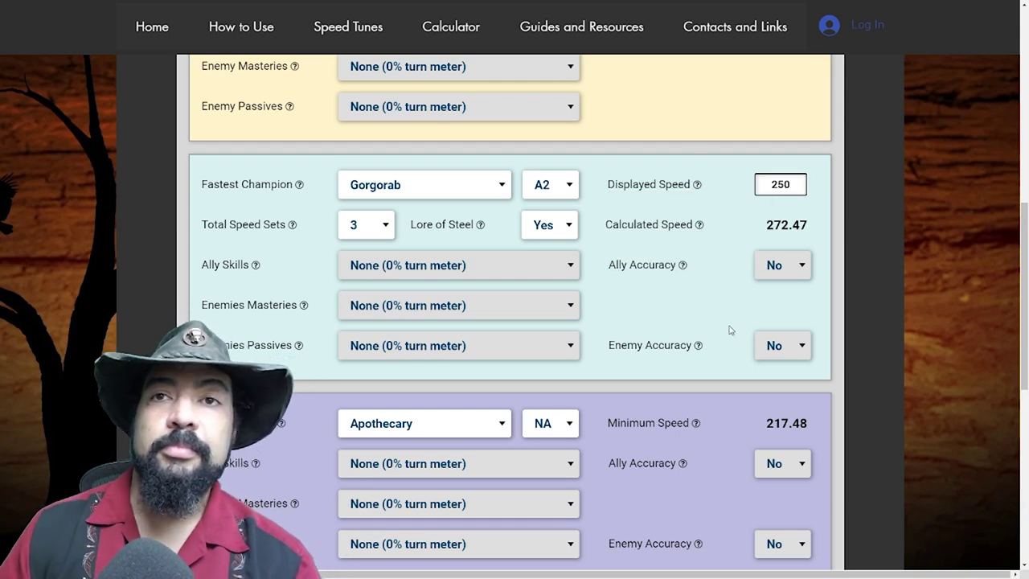
{"action": "left_click", "coordinate": [562, 184]}
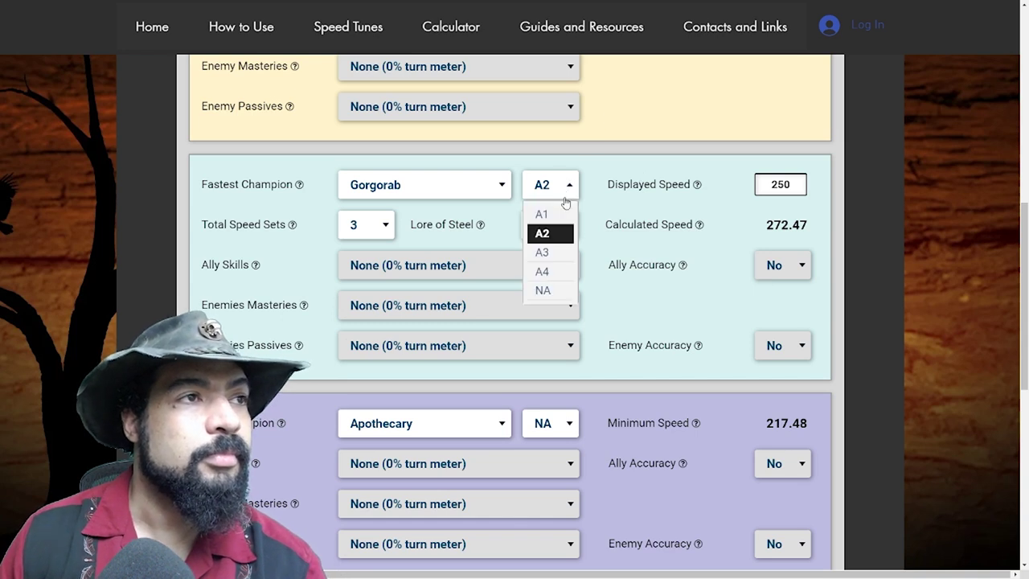
{"action": "left_click", "coordinate": [553, 252]}
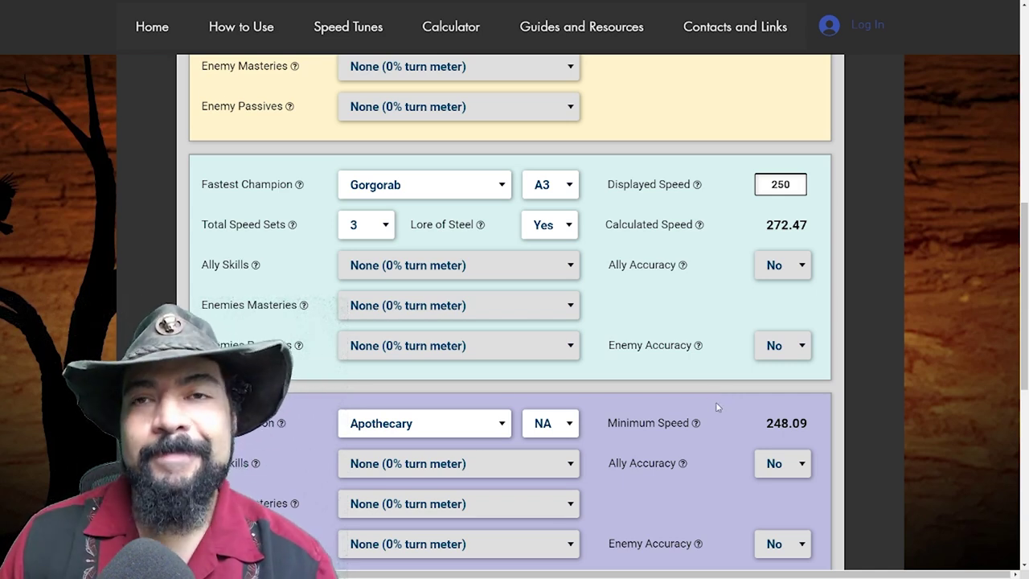
{"action": "mouse_move", "coordinate": [695, 348]}
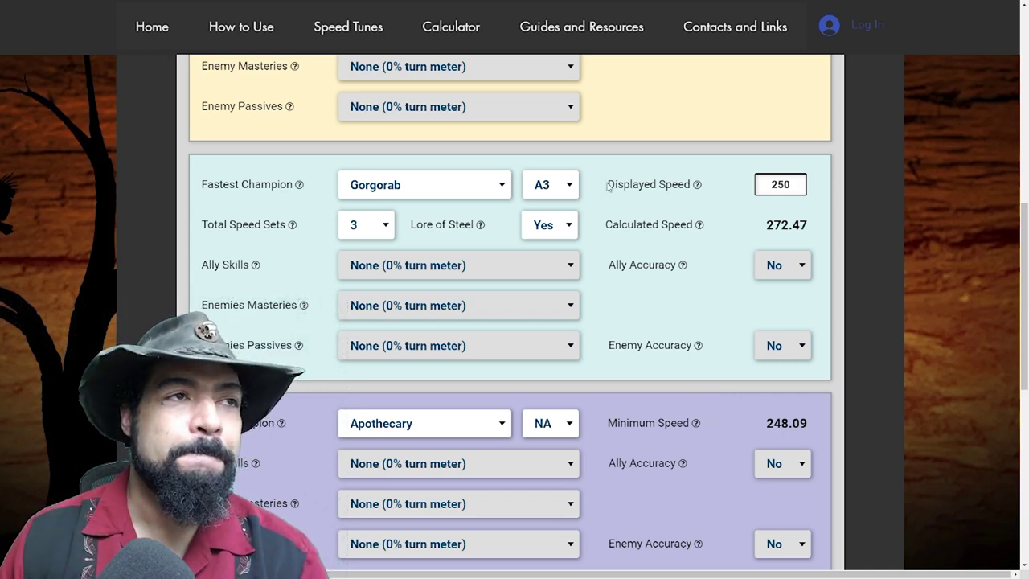
{"action": "left_click", "coordinate": [566, 187]}
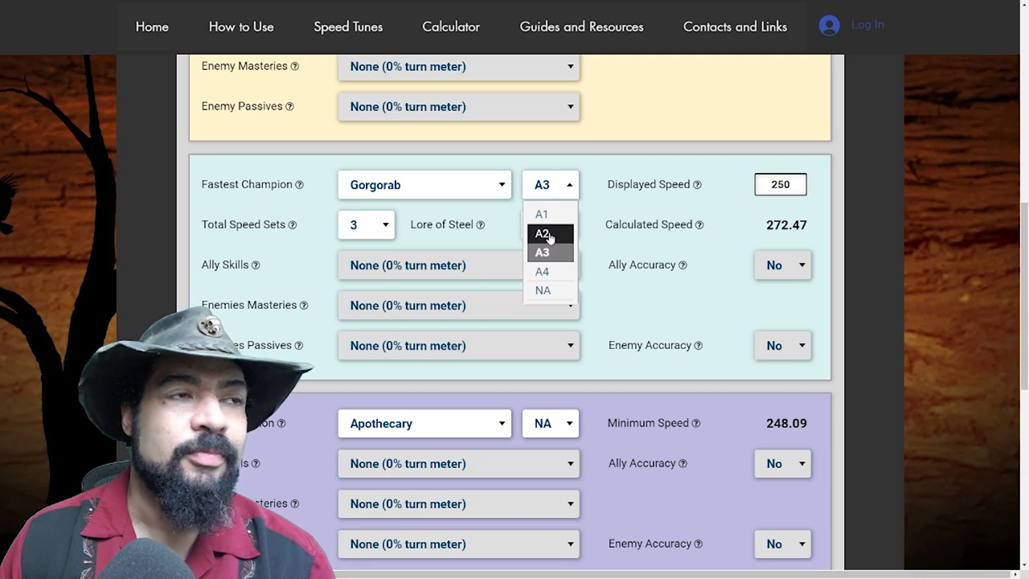
{"action": "left_click", "coordinate": [549, 234]}
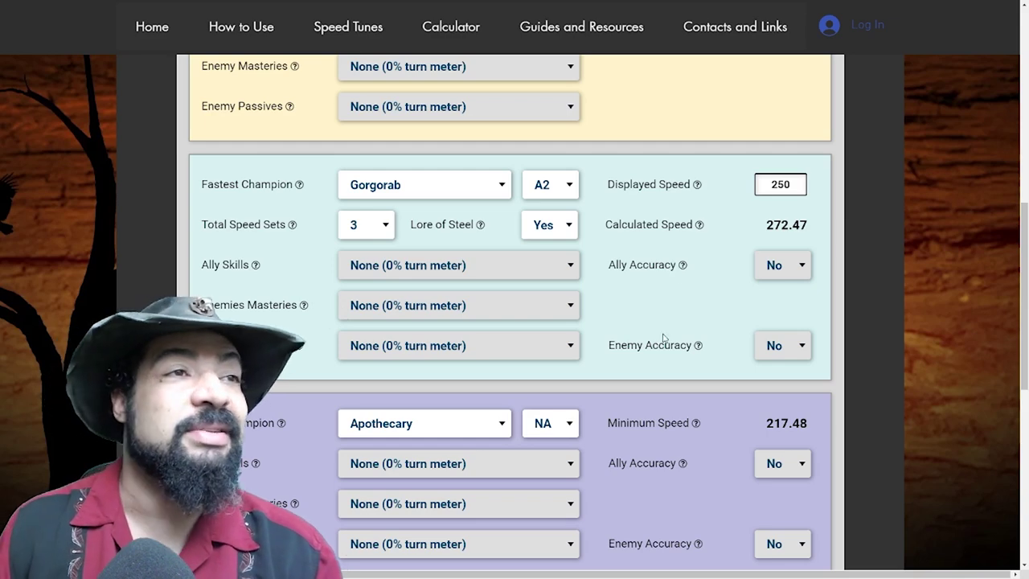
{"action": "mouse_move", "coordinate": [581, 27]}
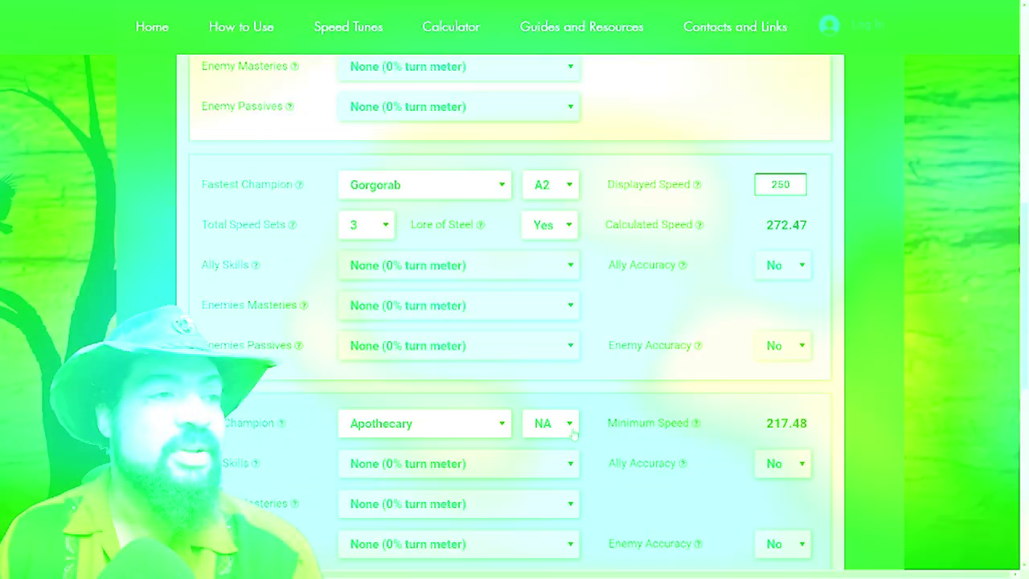
{"action": "scroll", "coordinate": [597, 394], "scroll_direction": "up", "scroll_amount": 2}
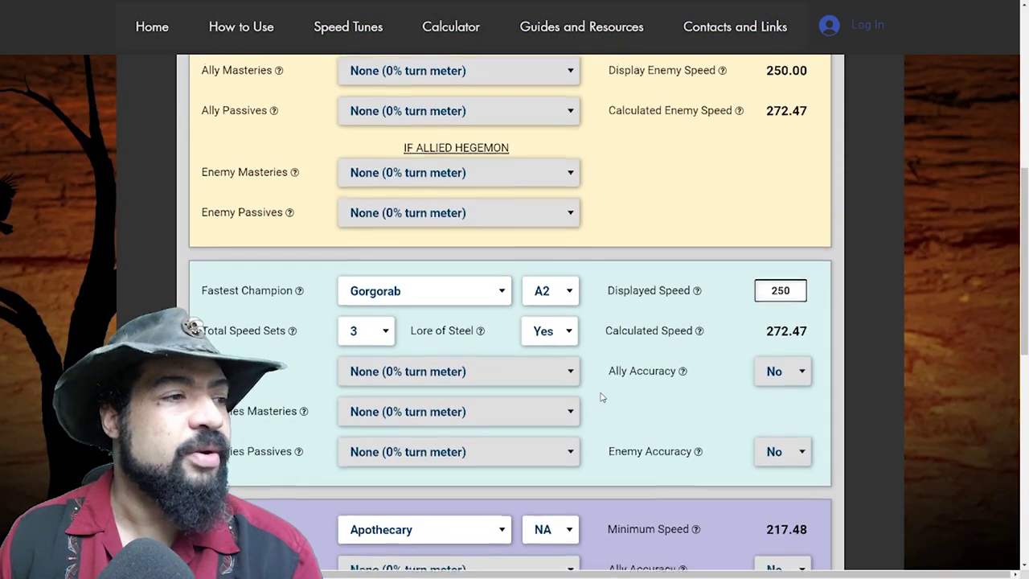
Set Apothecary's arena level to A3.
{"action": "scroll", "coordinate": [602, 395], "scroll_direction": "down", "scroll_amount": 3}
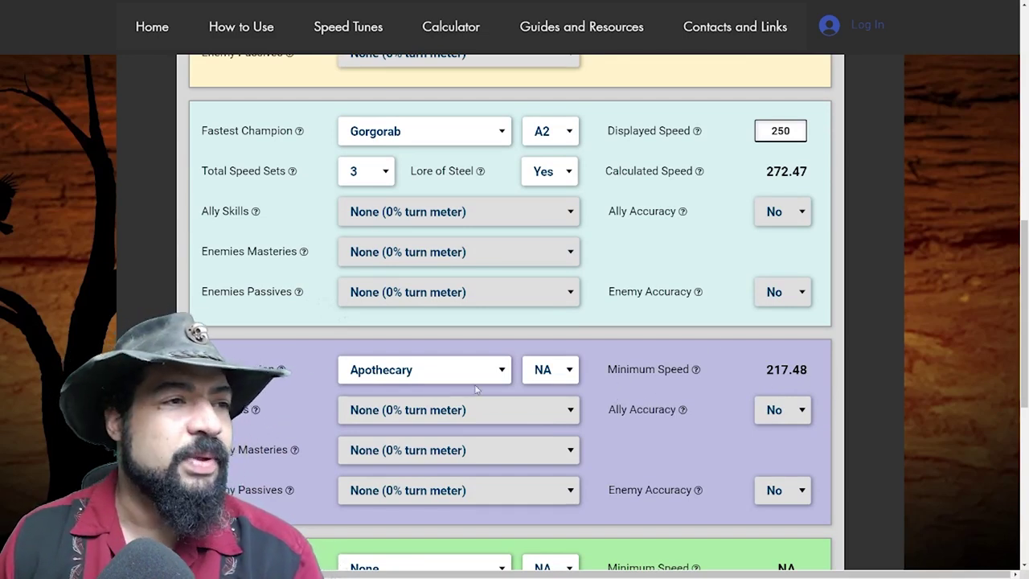
{"action": "left_click", "coordinate": [565, 382]}
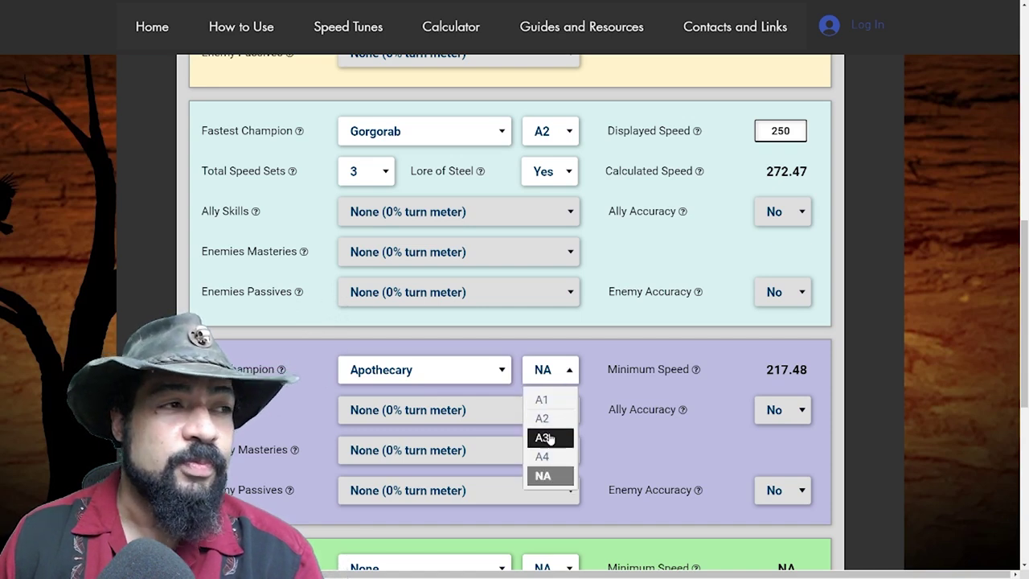
{"action": "left_click", "coordinate": [545, 437]}
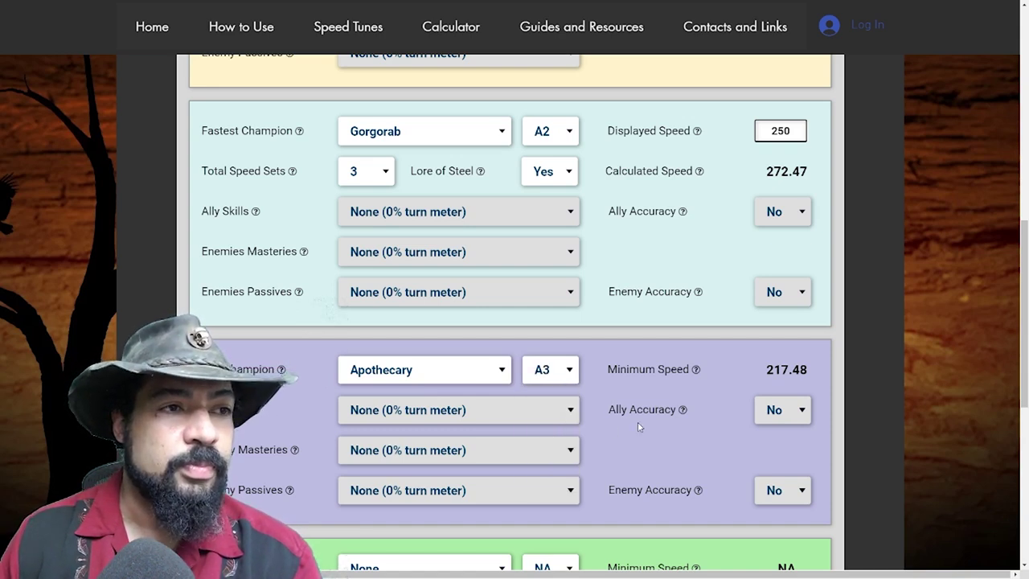
Add Drexthar Bloodtwin as 3rd champion via a 'Drex' search, at level A3 (minimum 188.67).
{"action": "scroll", "coordinate": [635, 424], "scroll_direction": "down", "scroll_amount": 1}
{"action": "scroll", "coordinate": [631, 433], "scroll_direction": "down", "scroll_amount": 2}
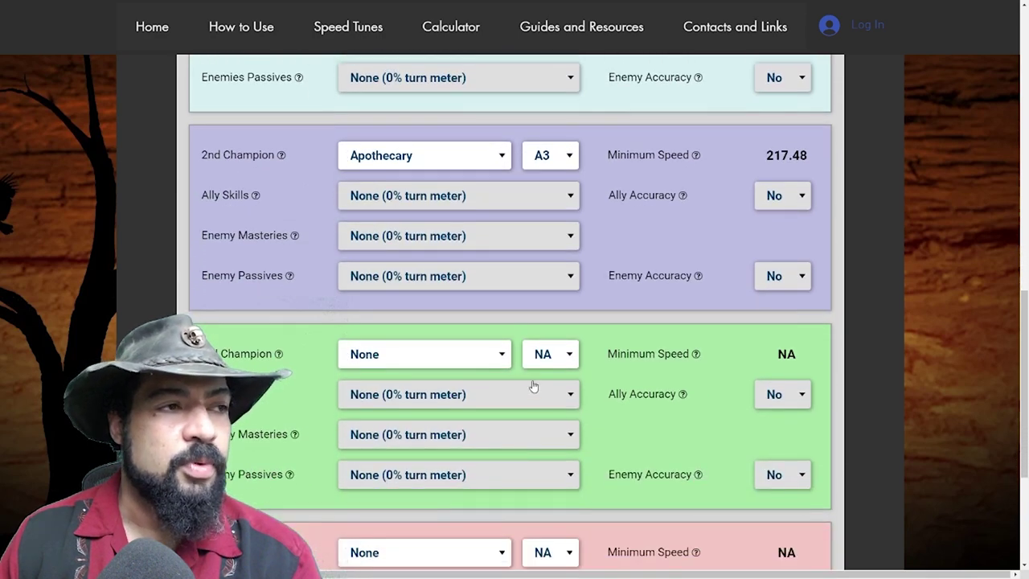
{"action": "left_click", "coordinate": [482, 360]}
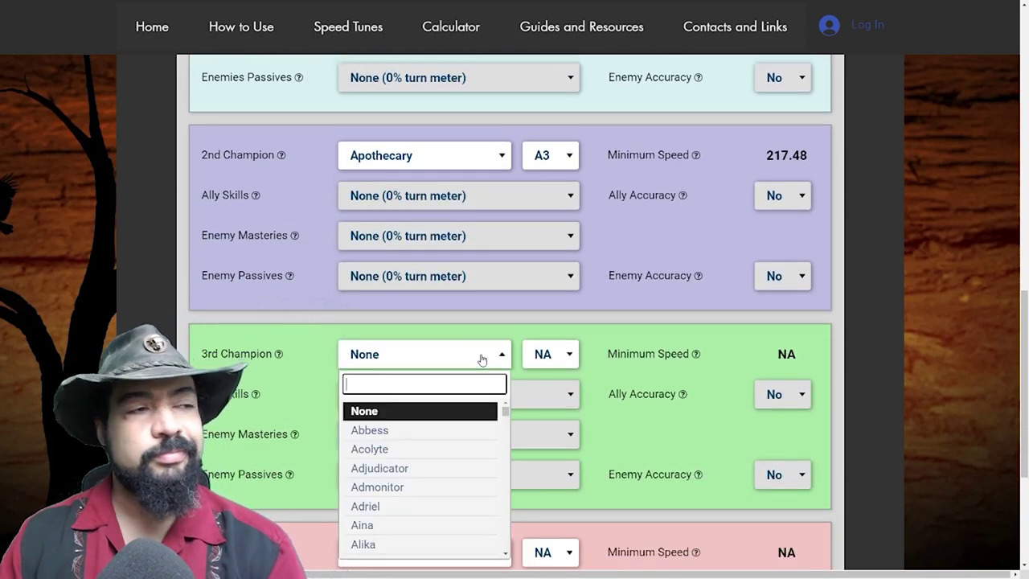
{"action": "left_click", "coordinate": [482, 359]}
{"action": "left_click", "coordinate": [482, 359]}
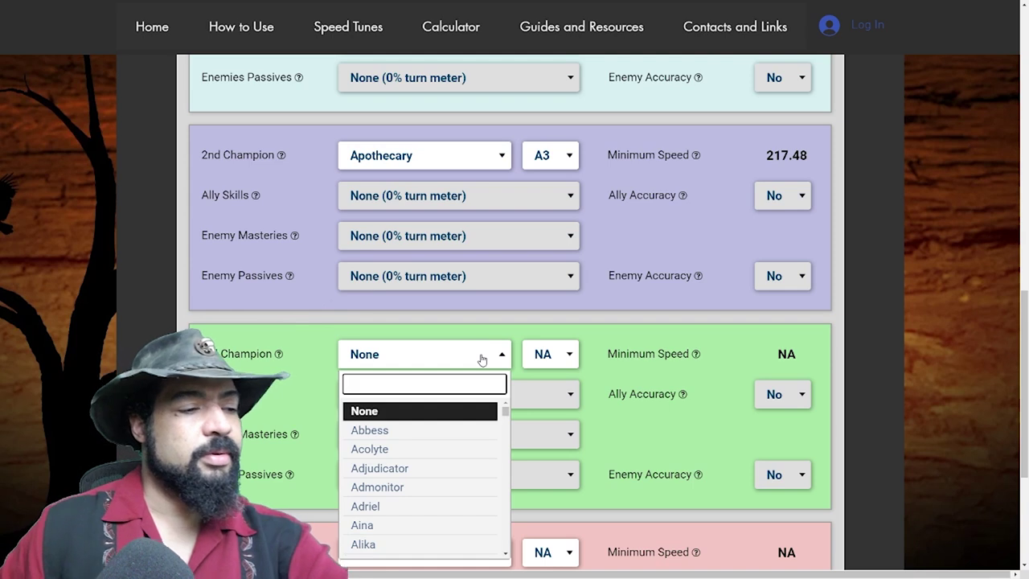
{"action": "type", "text": "Drex"}
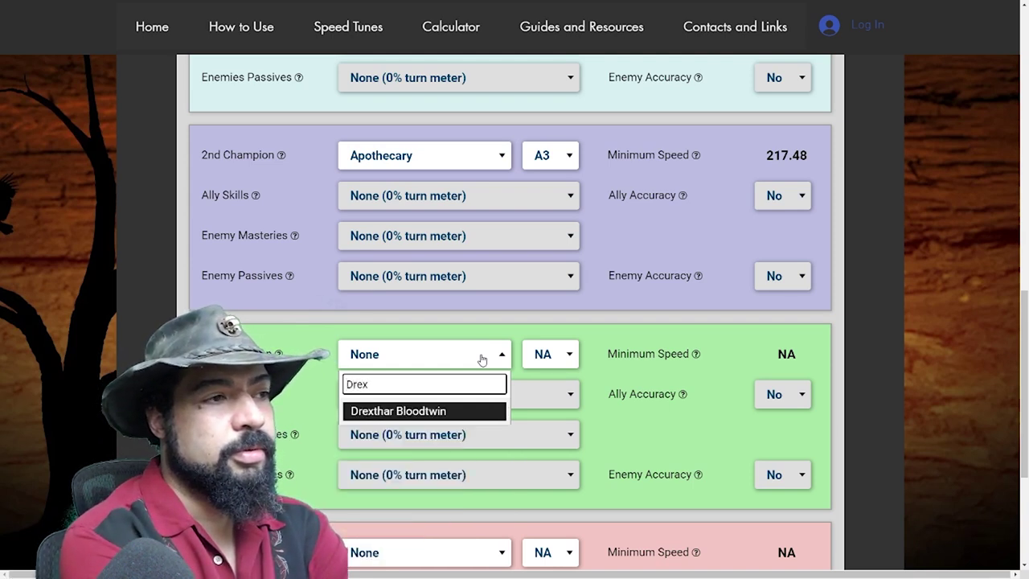
{"action": "key", "text": "Return"}
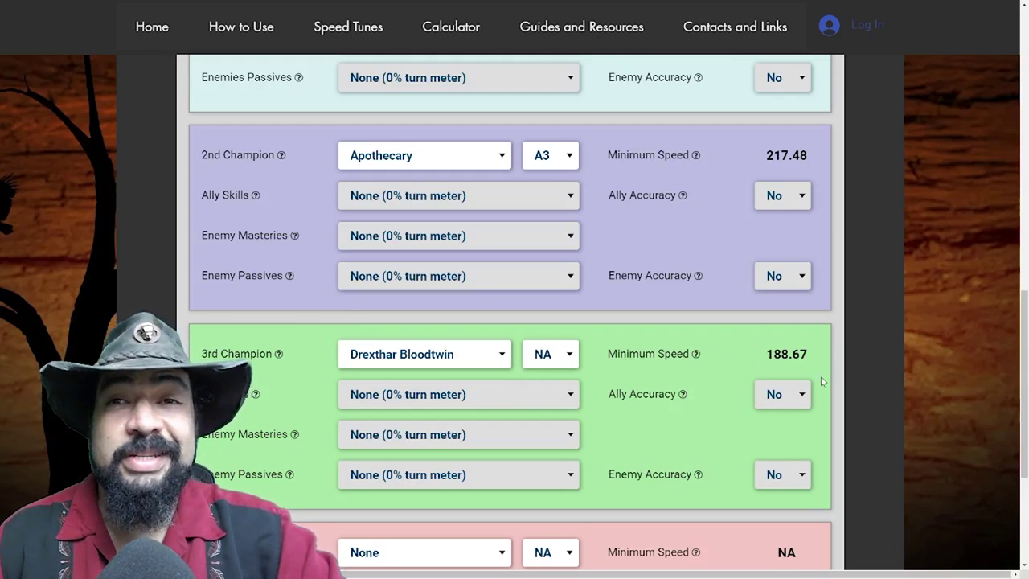
{"action": "left_click", "coordinate": [563, 359]}
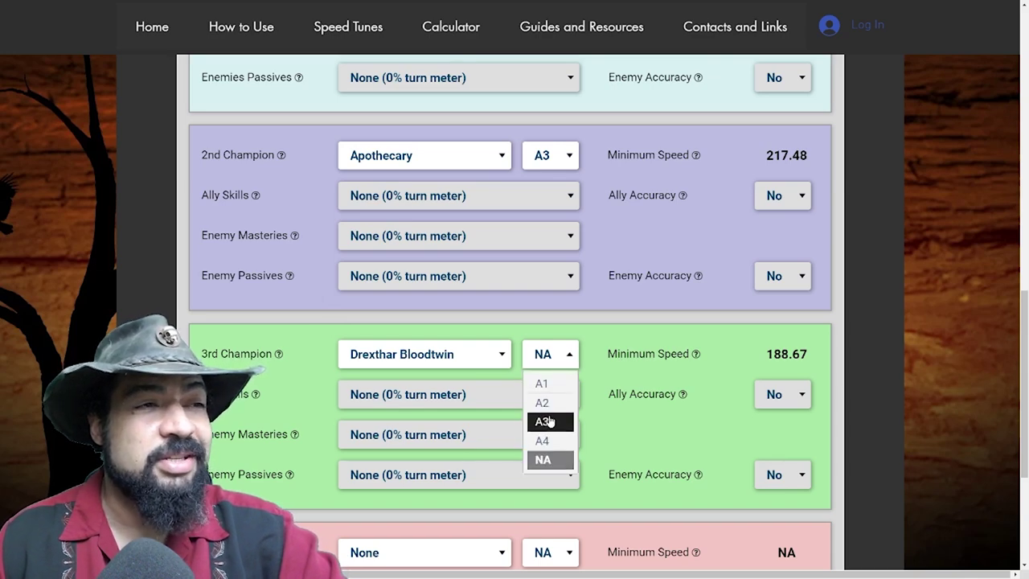
{"action": "left_click", "coordinate": [547, 422]}
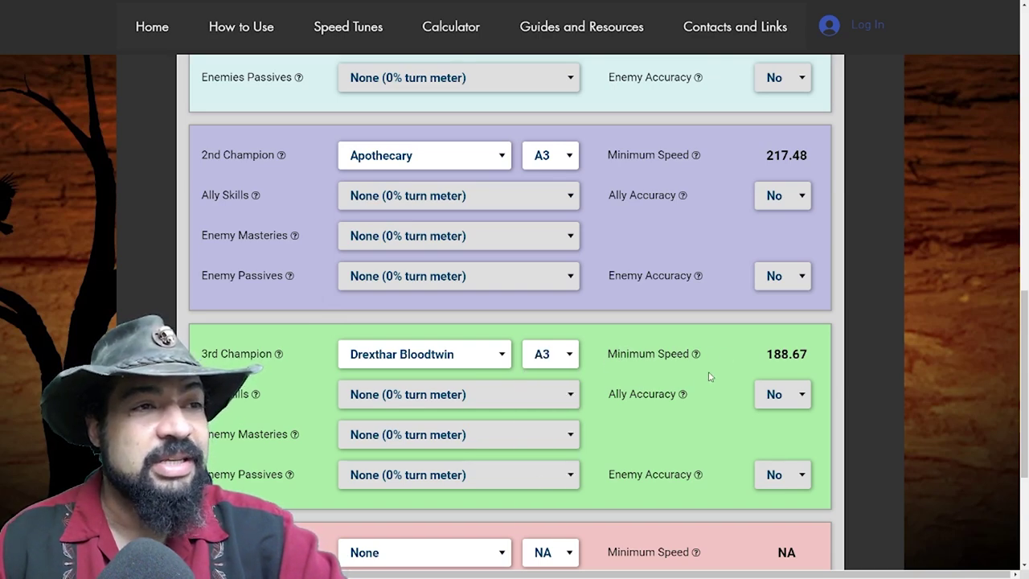
{"action": "scroll", "coordinate": [708, 375], "scroll_direction": "down", "scroll_amount": 3}
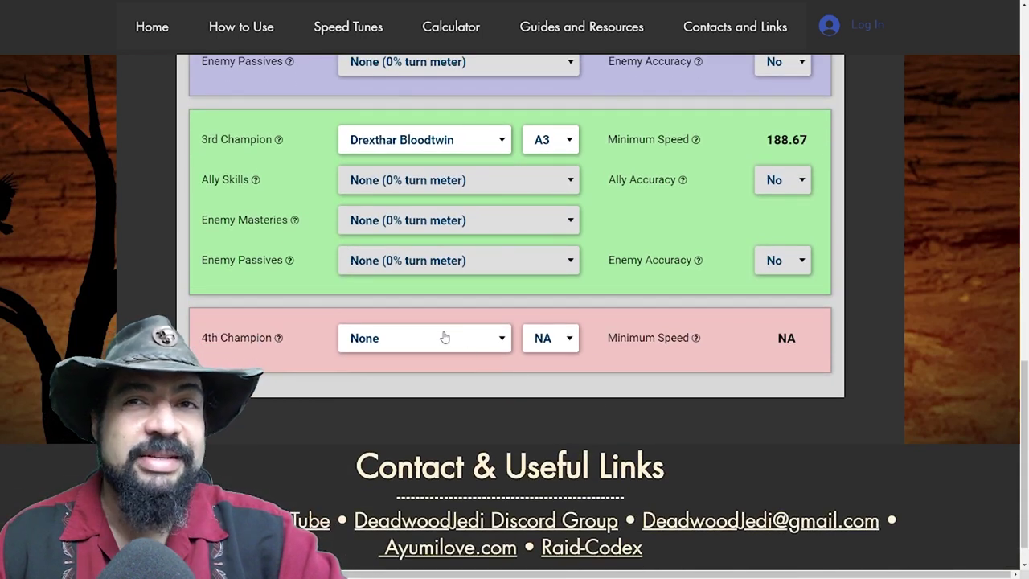
Pick Zargala as 4th champion via a 'zar' search and set its level to A3, needing 187.11.
{"action": "left_click", "coordinate": [445, 338]}
{"action": "left_click", "coordinate": [445, 338]}
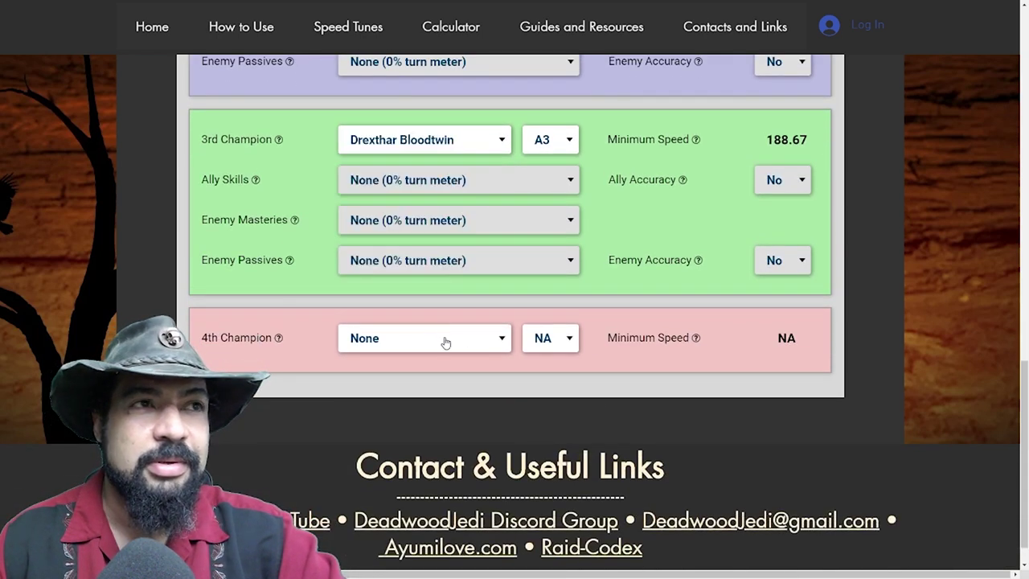
{"action": "left_click", "coordinate": [446, 342]}
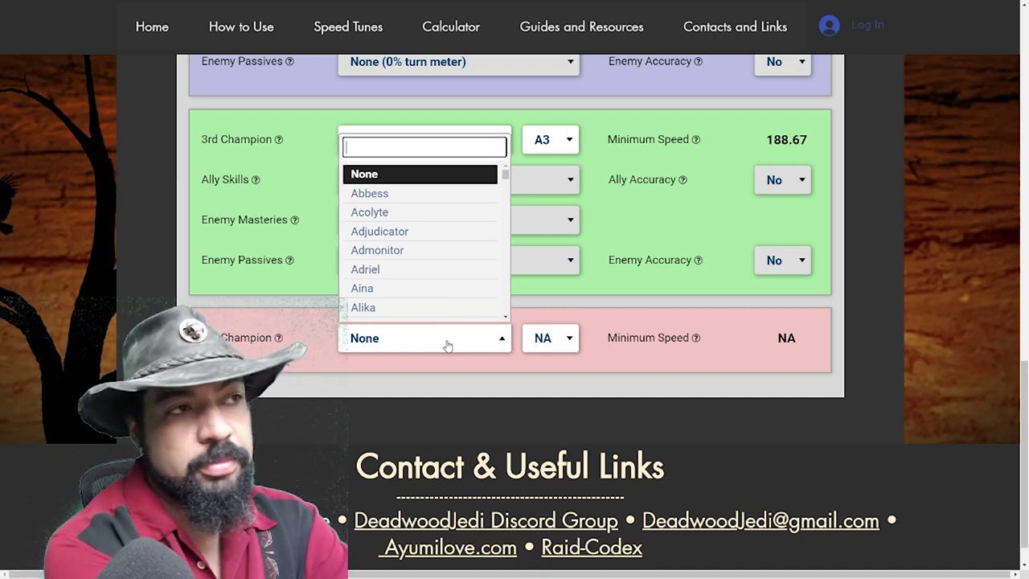
{"action": "type", "text": "zar"}
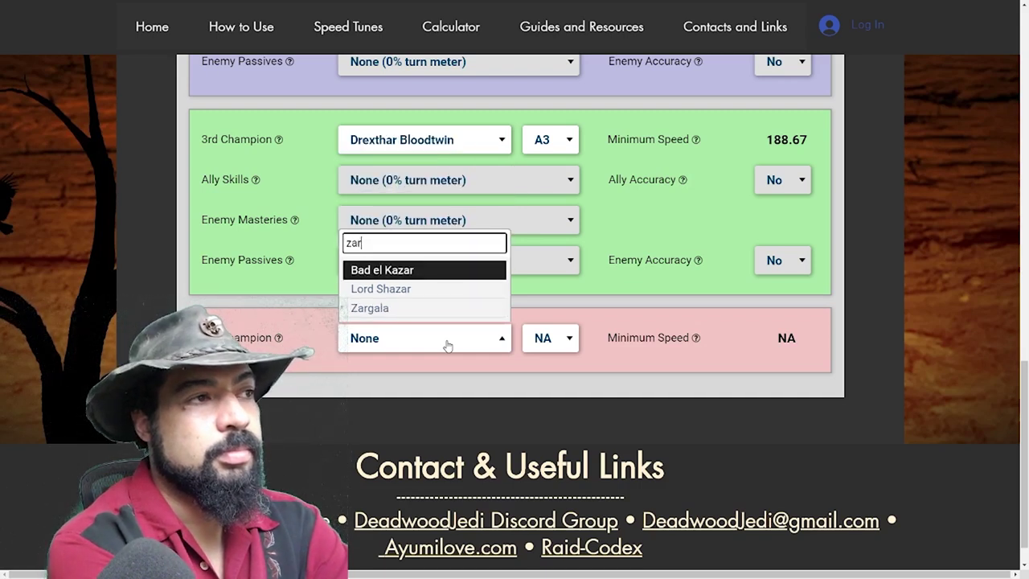
{"action": "key", "text": "Down"}
{"action": "key", "text": "Down"}
{"action": "key", "text": "Return"}
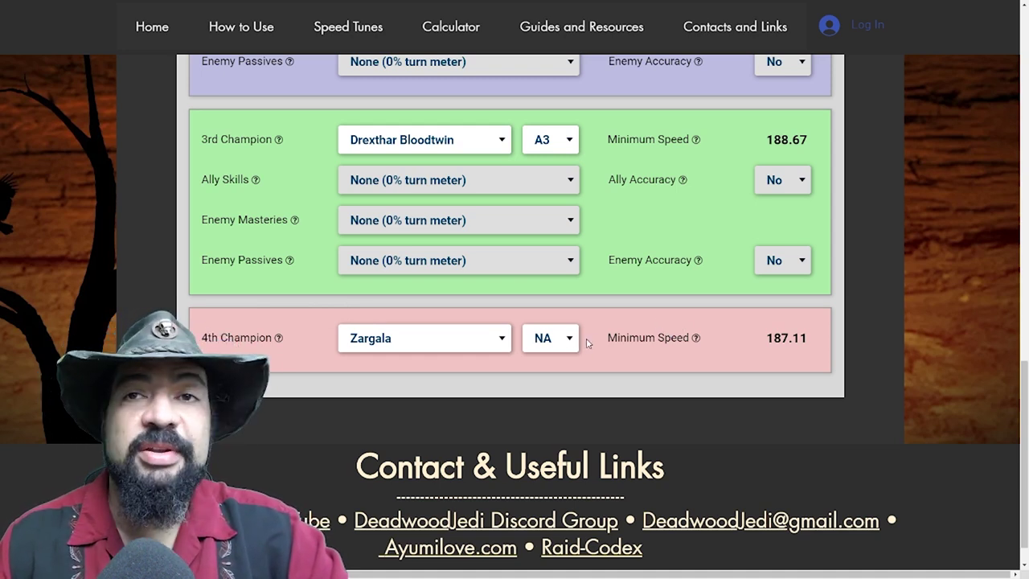
{"action": "left_click", "coordinate": [544, 348]}
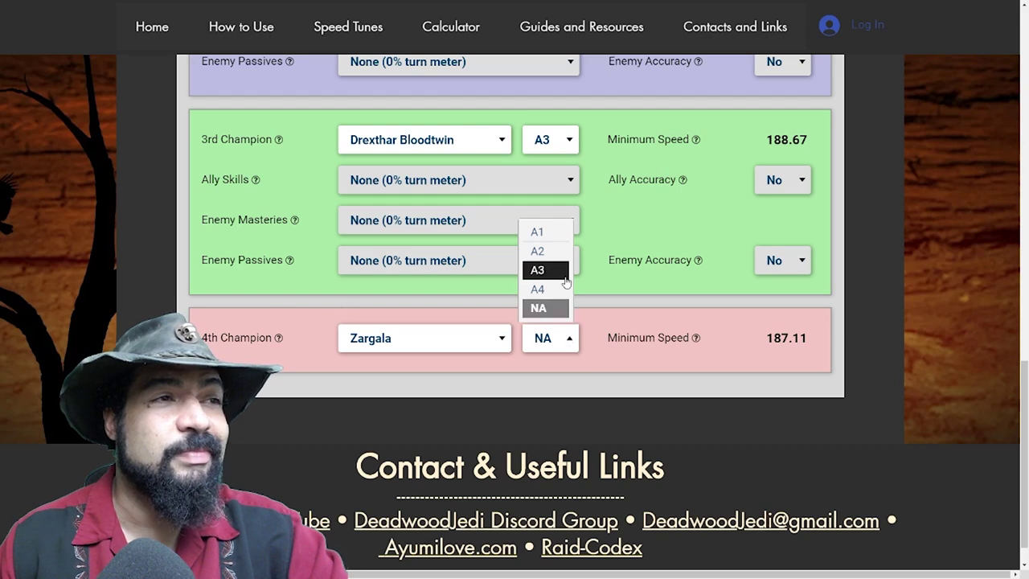
{"action": "left_click", "coordinate": [551, 269]}
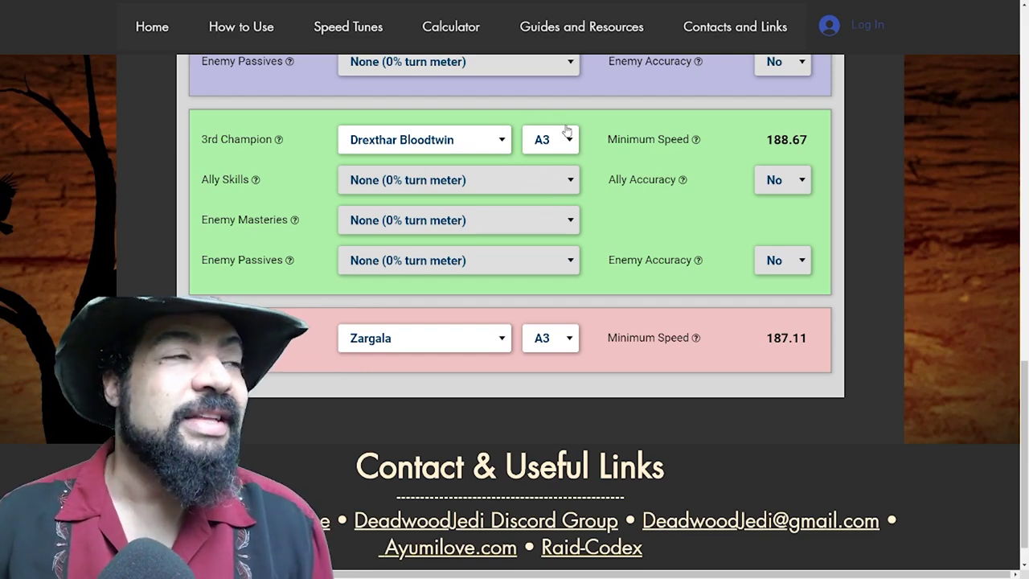
Scroll back up to the calculator title and the Gorgorab speed aura row.
{"action": "scroll", "coordinate": [666, 211], "scroll_direction": "up", "scroll_amount": 5}
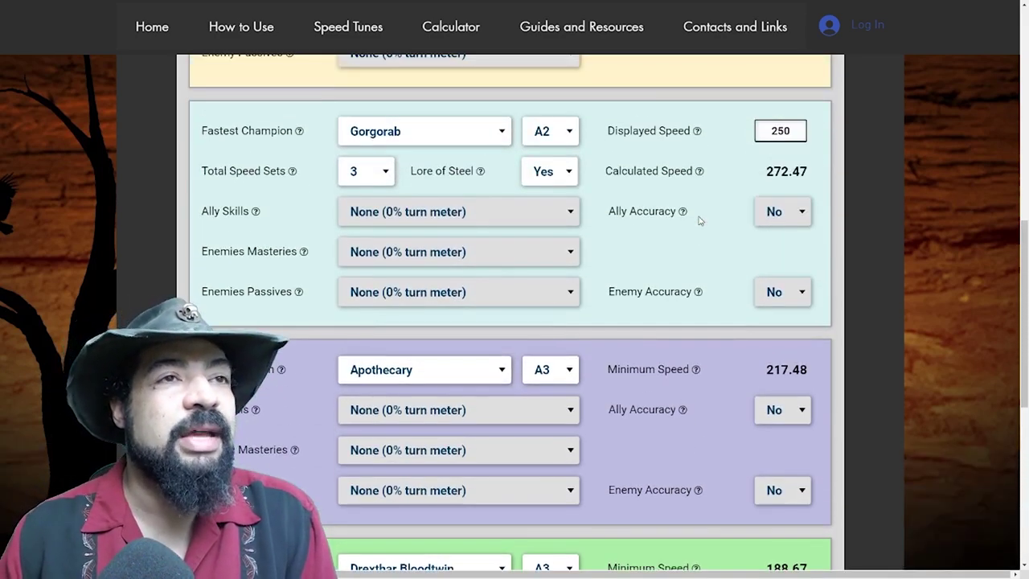
{"action": "scroll", "coordinate": [698, 220], "scroll_direction": "up", "scroll_amount": 1}
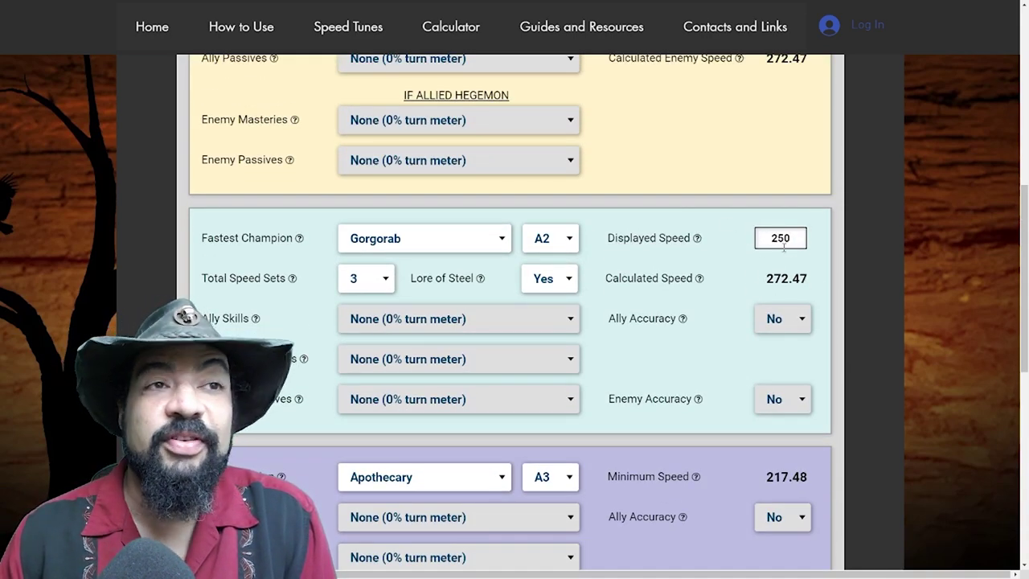
{"action": "scroll", "coordinate": [705, 393], "scroll_direction": "down", "scroll_amount": 2}
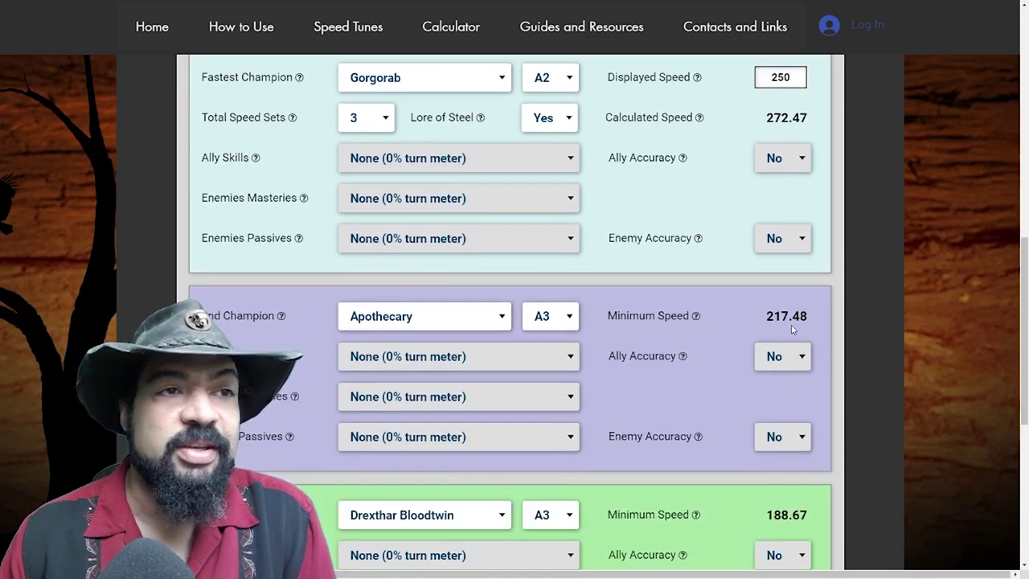
{"action": "scroll", "coordinate": [707, 370], "scroll_direction": "down", "scroll_amount": 3}
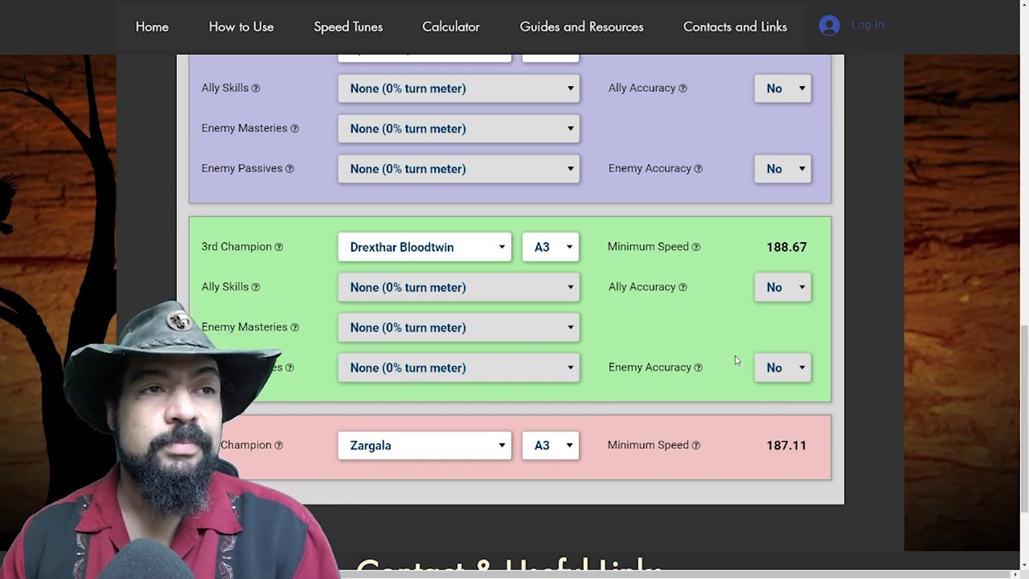
{"action": "scroll", "coordinate": [734, 359], "scroll_direction": "up", "scroll_amount": 4}
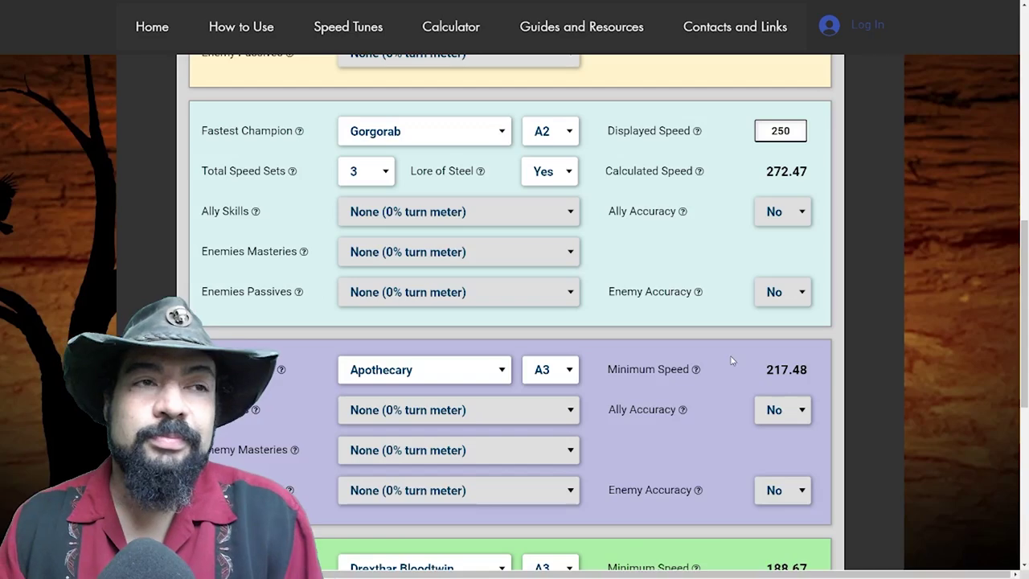
{"action": "scroll", "coordinate": [731, 360], "scroll_direction": "up", "scroll_amount": 1}
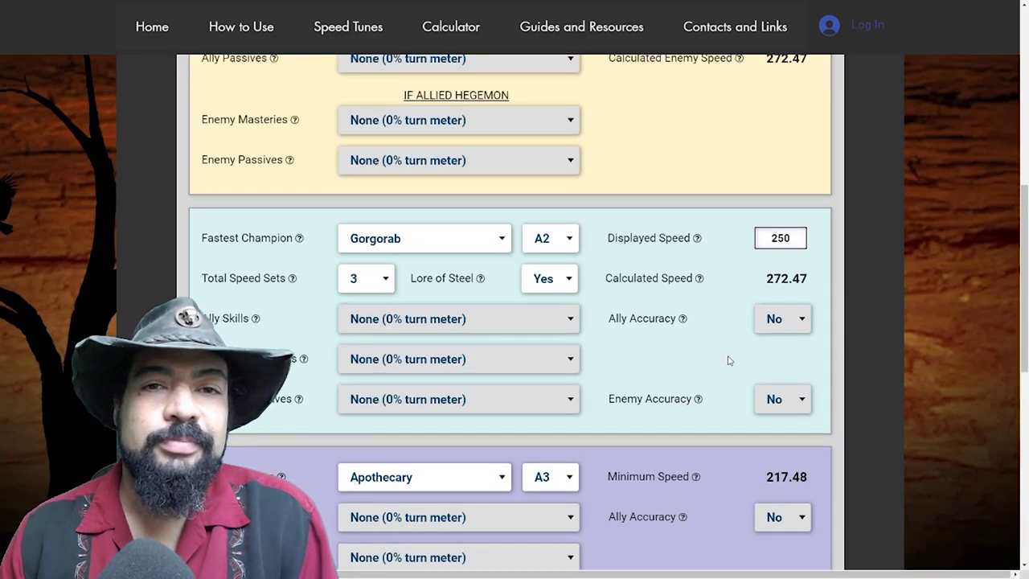
{"action": "scroll", "coordinate": [729, 360], "scroll_direction": "down", "scroll_amount": 2}
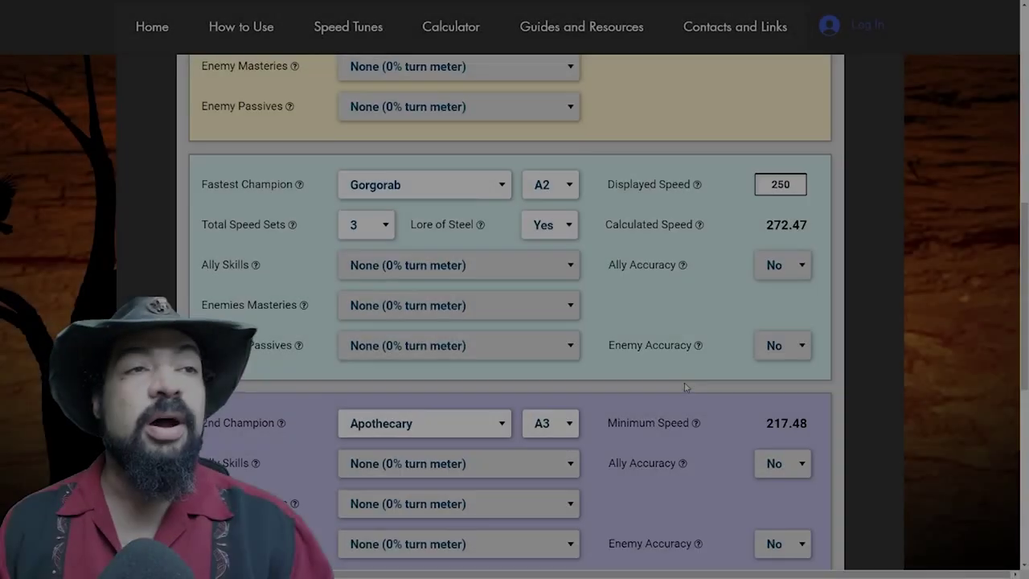
{"action": "scroll", "coordinate": [686, 384], "scroll_direction": "up", "scroll_amount": 4}
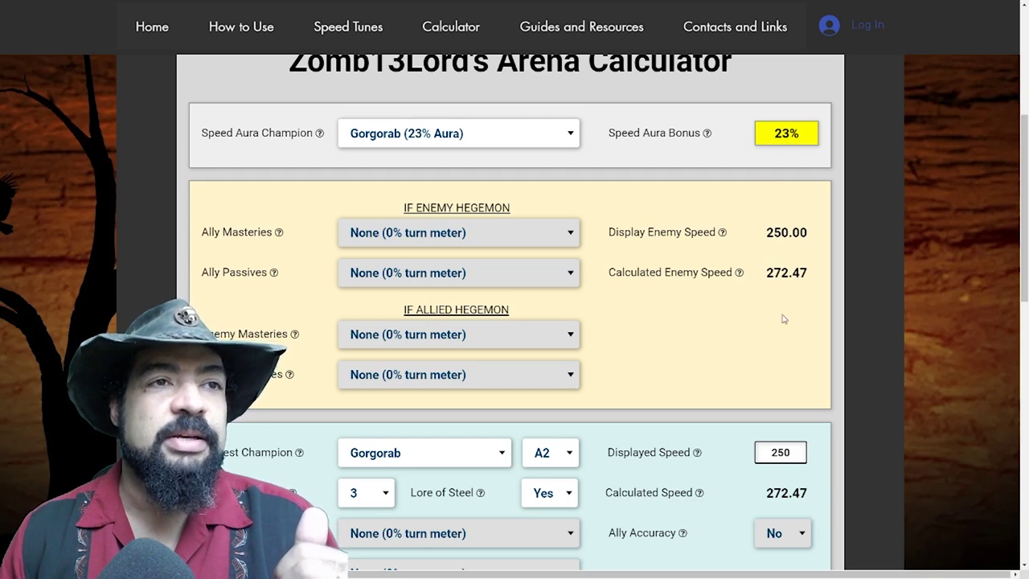
{"action": "scroll", "coordinate": [784, 319], "scroll_direction": "down", "scroll_amount": 1}
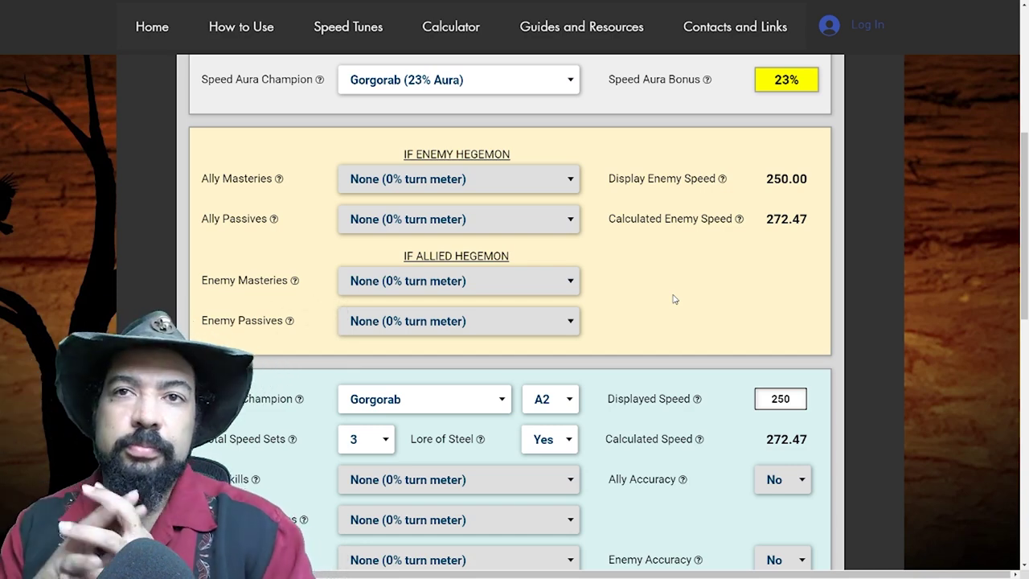
Scroll down to the champion sections showing minimum speeds 217.48, 188.67 and 187.11.
{"action": "scroll", "coordinate": [674, 299], "scroll_direction": "down", "scroll_amount": 1}
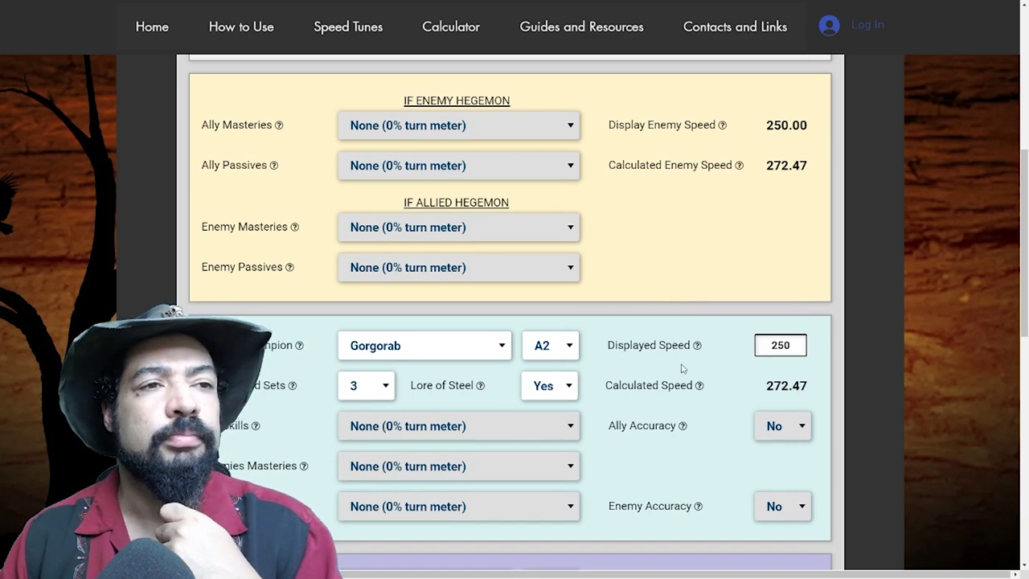
{"action": "scroll", "coordinate": [691, 372], "scroll_direction": "up", "scroll_amount": 1}
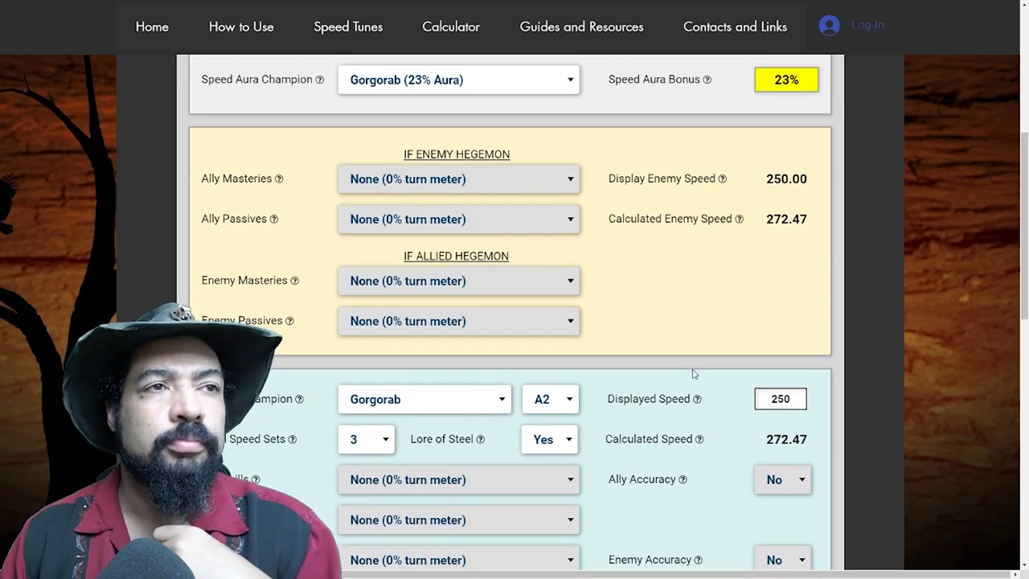
{"action": "scroll", "coordinate": [692, 375], "scroll_direction": "down", "scroll_amount": 1}
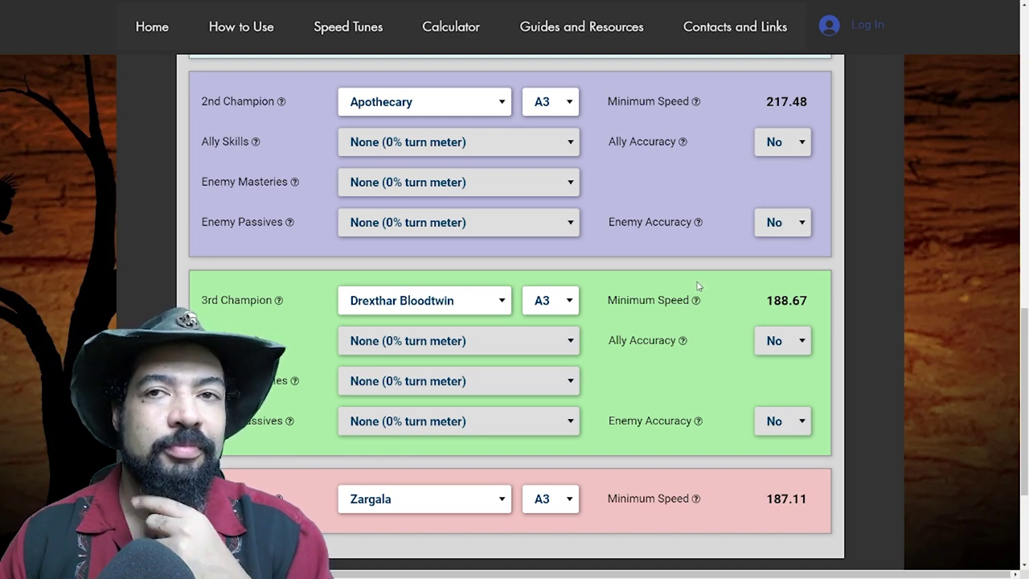
Scroll back up to Gorgorab's panel showing 250 displayed and 272.47 calculated speed.
{"action": "scroll", "coordinate": [708, 289], "scroll_direction": "up", "scroll_amount": 2}
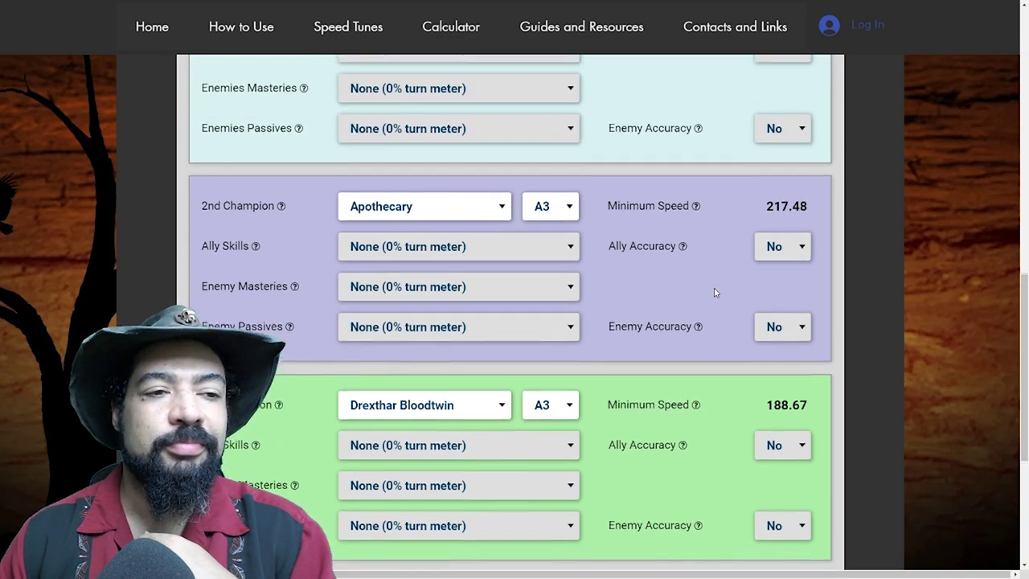
{"action": "scroll", "coordinate": [716, 292], "scroll_direction": "up", "scroll_amount": 4}
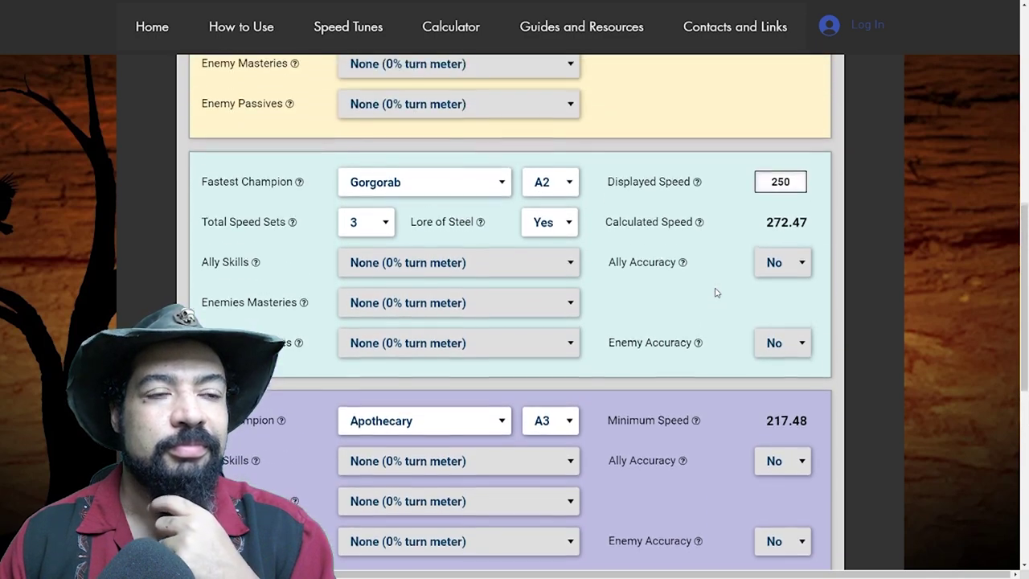
{"action": "scroll", "coordinate": [716, 292], "scroll_direction": "up", "scroll_amount": 3}
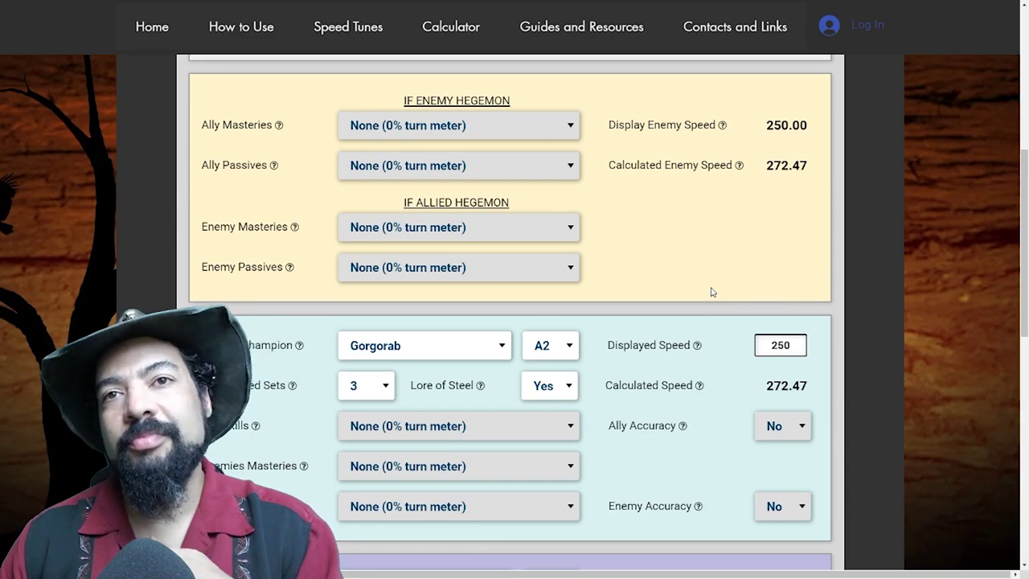
{"action": "scroll", "coordinate": [711, 288], "scroll_direction": "up", "scroll_amount": 2}
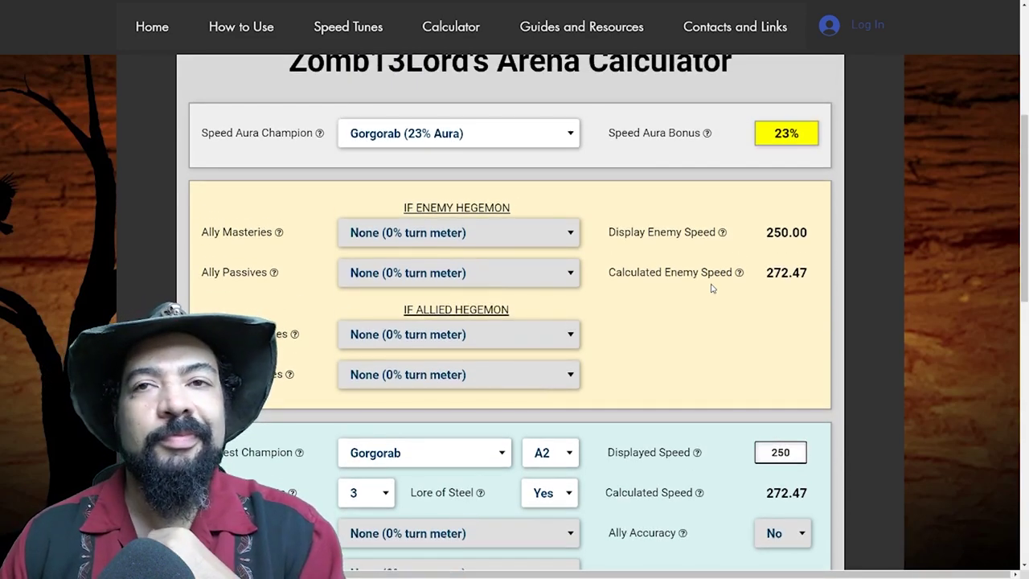
{"action": "scroll", "coordinate": [711, 288], "scroll_direction": "down", "scroll_amount": 1}
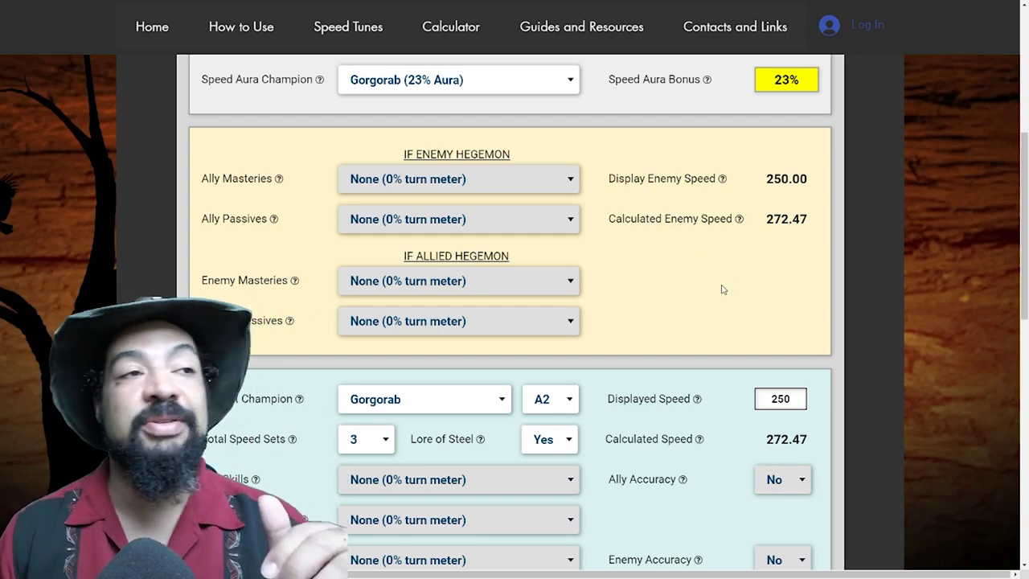
{"action": "scroll", "coordinate": [722, 300], "scroll_direction": "down", "scroll_amount": 1}
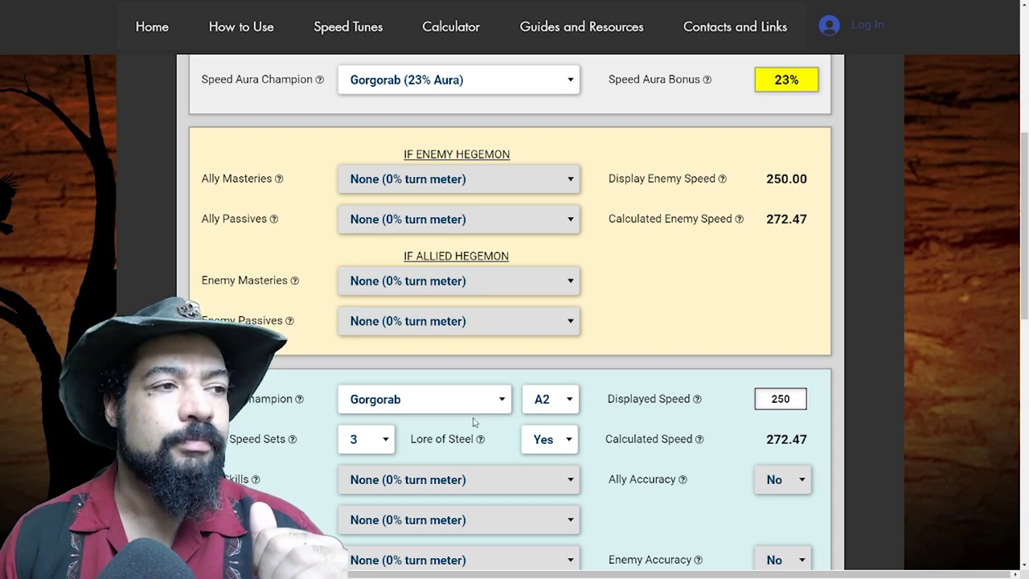
{"action": "scroll", "coordinate": [721, 438], "scroll_direction": "down", "scroll_amount": 3}
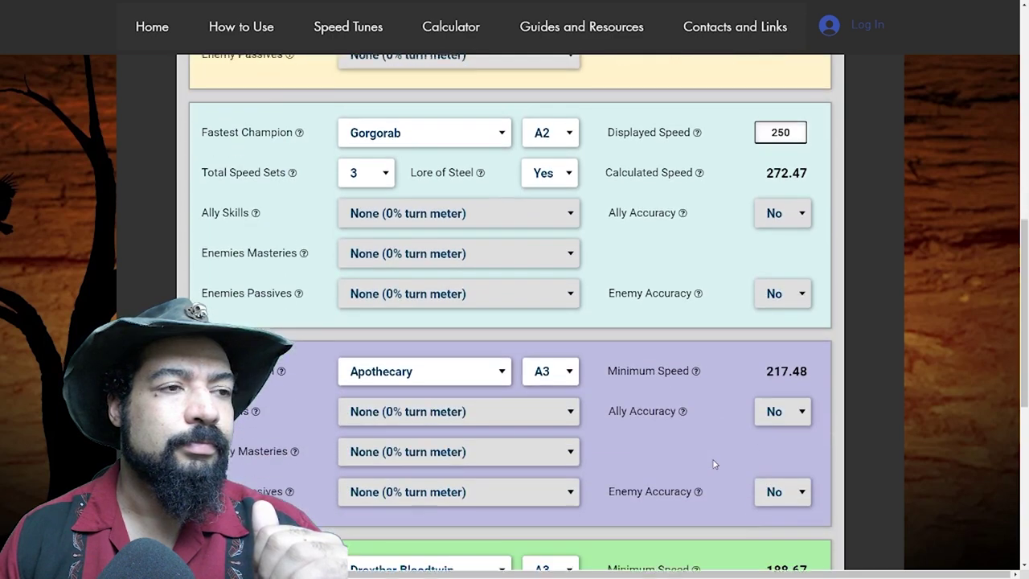
Scroll back up to the speed aura and Hegemon settings at the top of the calculator.
{"action": "scroll", "coordinate": [709, 463], "scroll_direction": "down", "scroll_amount": 3}
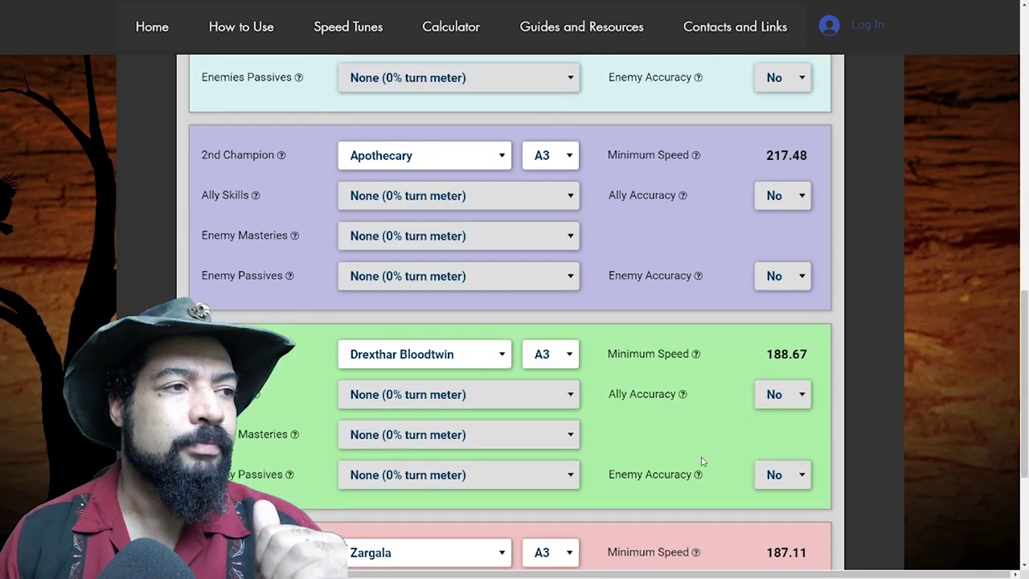
{"action": "scroll", "coordinate": [702, 461], "scroll_direction": "down", "scroll_amount": 2}
{"action": "scroll", "coordinate": [701, 460], "scroll_direction": "up", "scroll_amount": 6}
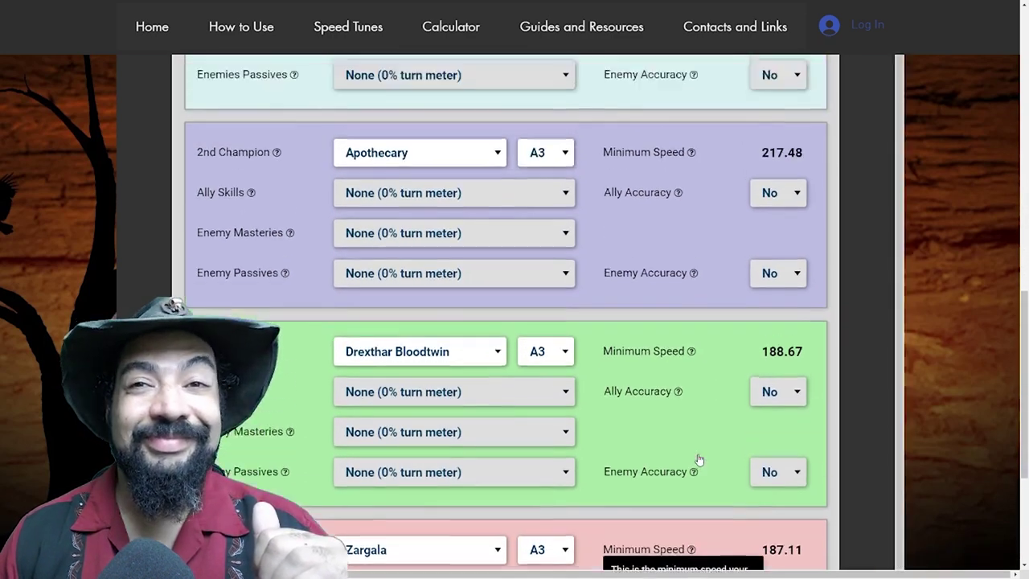
{"action": "scroll", "coordinate": [696, 454], "scroll_direction": "up", "scroll_amount": 1}
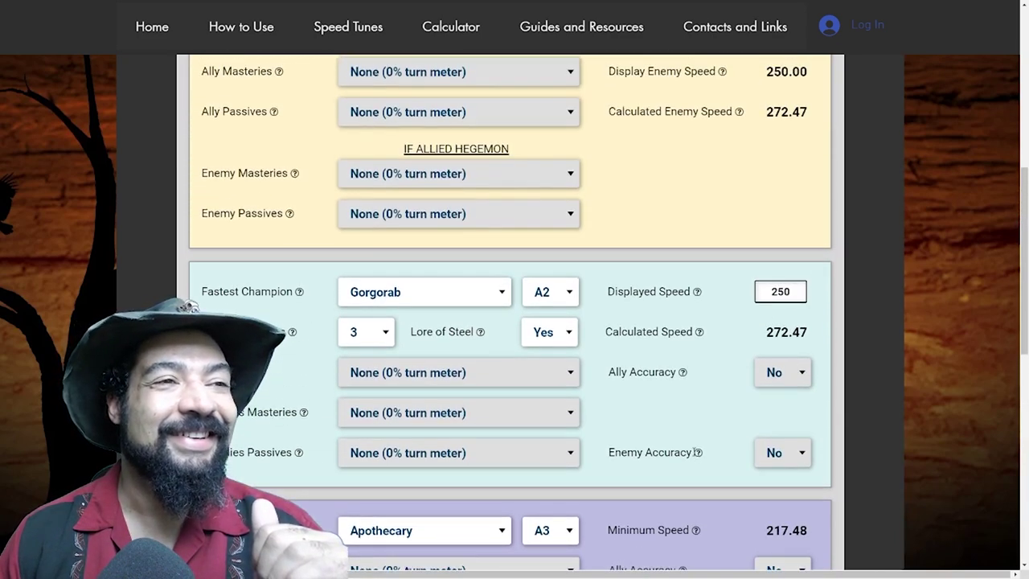
{"action": "scroll", "coordinate": [648, 308], "scroll_direction": "up", "scroll_amount": 1}
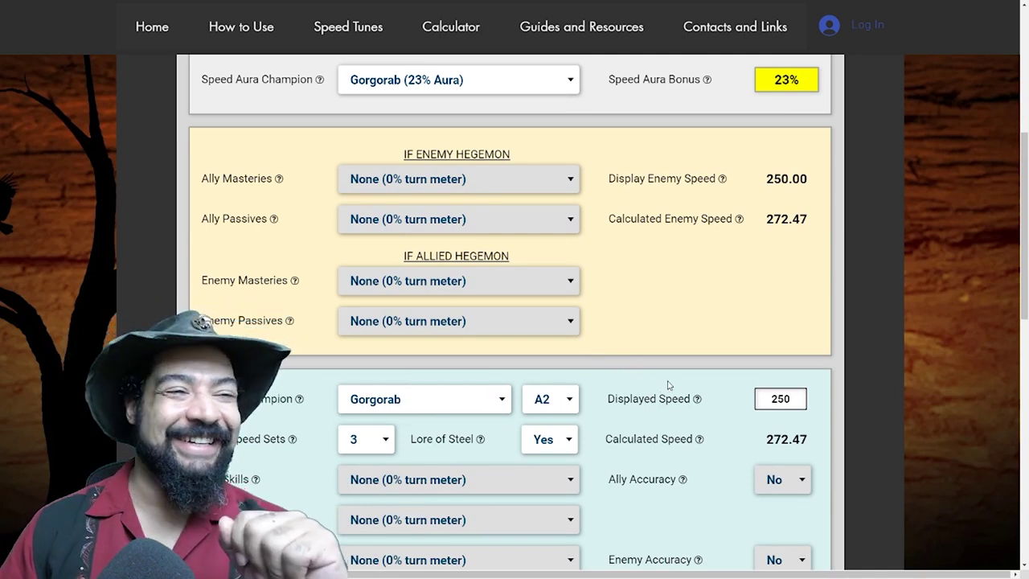
{"action": "scroll", "coordinate": [659, 411], "scroll_direction": "up", "scroll_amount": 1}
Bring up the help tips for Displayed Speed, Calculated Speed and Accuracy, then return to the Speed Aura row.
{"action": "scroll", "coordinate": [660, 406], "scroll_direction": "down", "scroll_amount": 1}
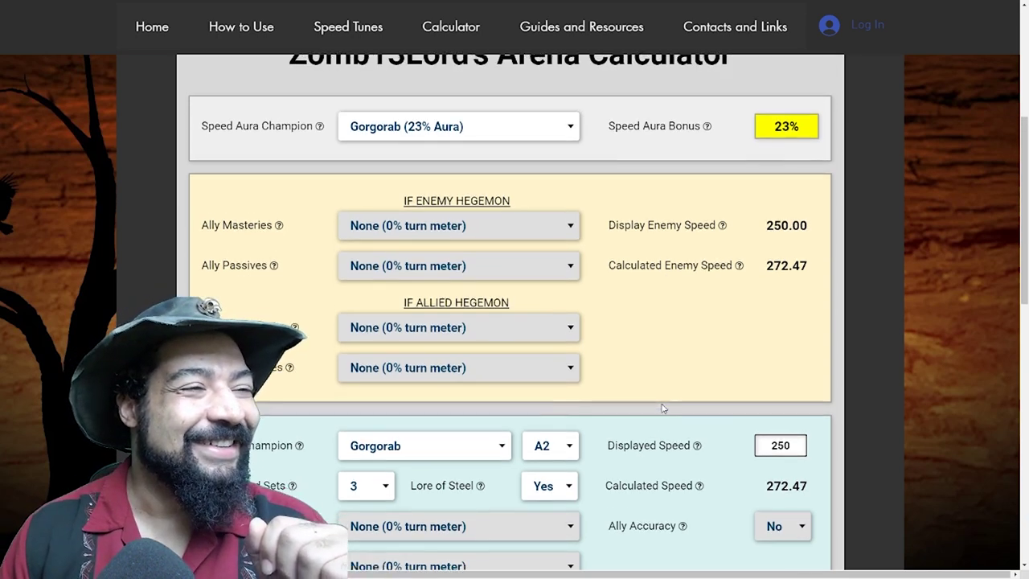
{"action": "scroll", "coordinate": [661, 406], "scroll_direction": "down", "scroll_amount": 1}
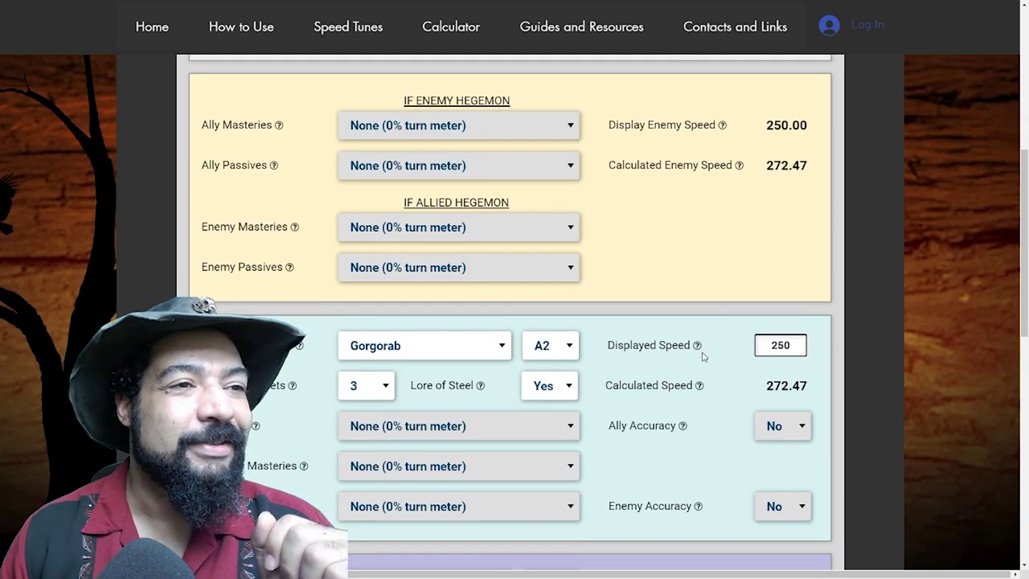
{"action": "mouse_move", "coordinate": [697, 352]}
{"action": "mouse_move", "coordinate": [700, 391]}
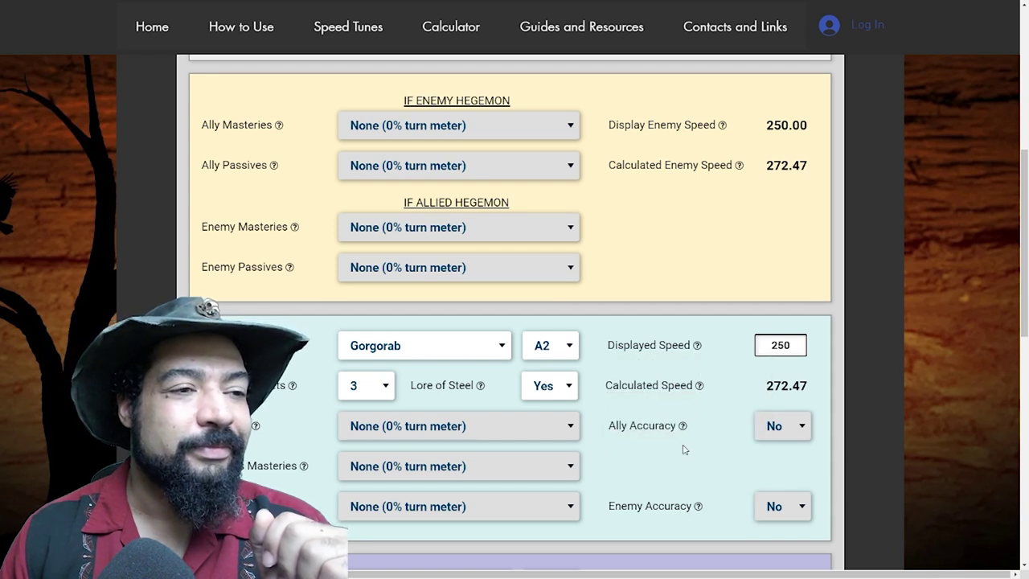
{"action": "mouse_move", "coordinate": [698, 508]}
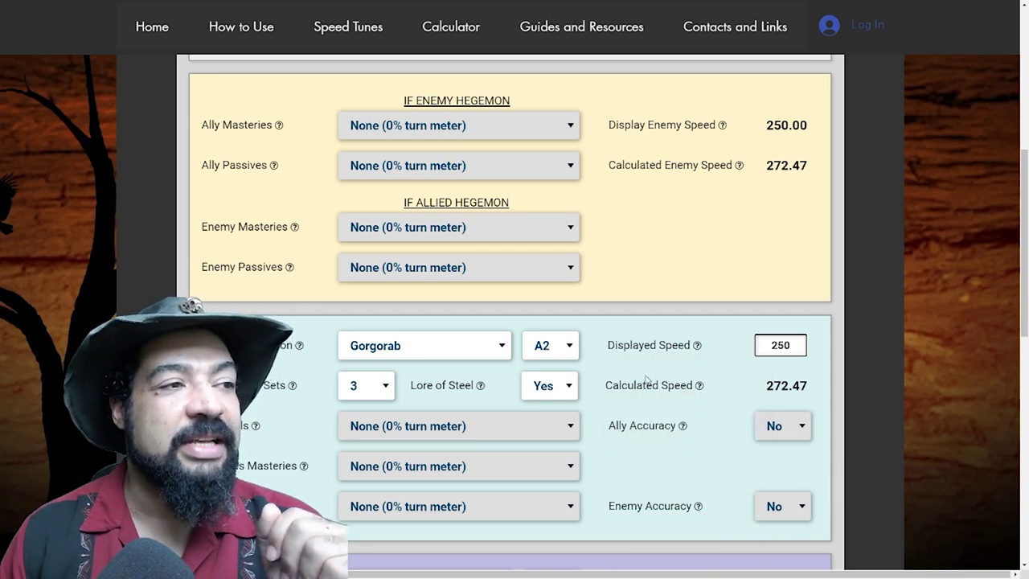
{"action": "scroll", "coordinate": [651, 365], "scroll_direction": "up", "scroll_amount": 1}
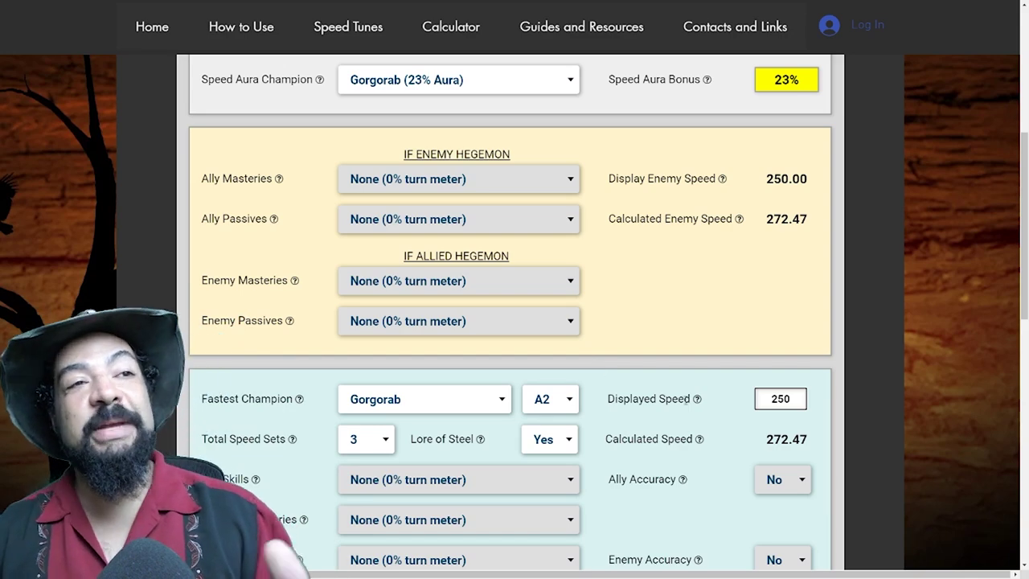
Scroll down to read minimum speeds: Apothecary 217.48, Drexthar Bloodtwin 188.67, Zargala 187.11.
{"action": "scroll", "coordinate": [721, 435], "scroll_direction": "down", "scroll_amount": 3}
{"action": "scroll", "coordinate": [721, 435], "scroll_direction": "down", "scroll_amount": 2}
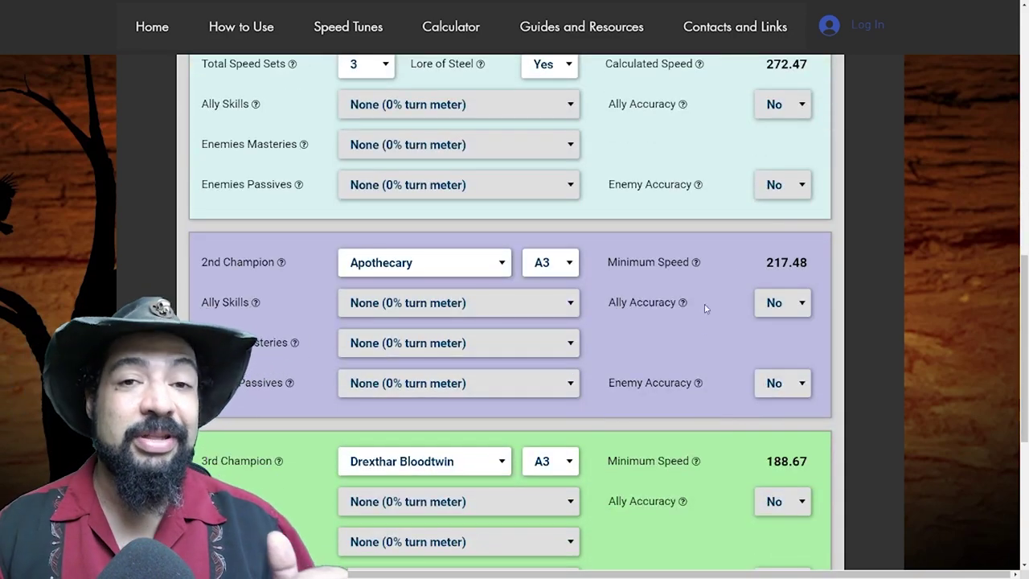
{"action": "scroll", "coordinate": [715, 430], "scroll_direction": "down", "scroll_amount": 2}
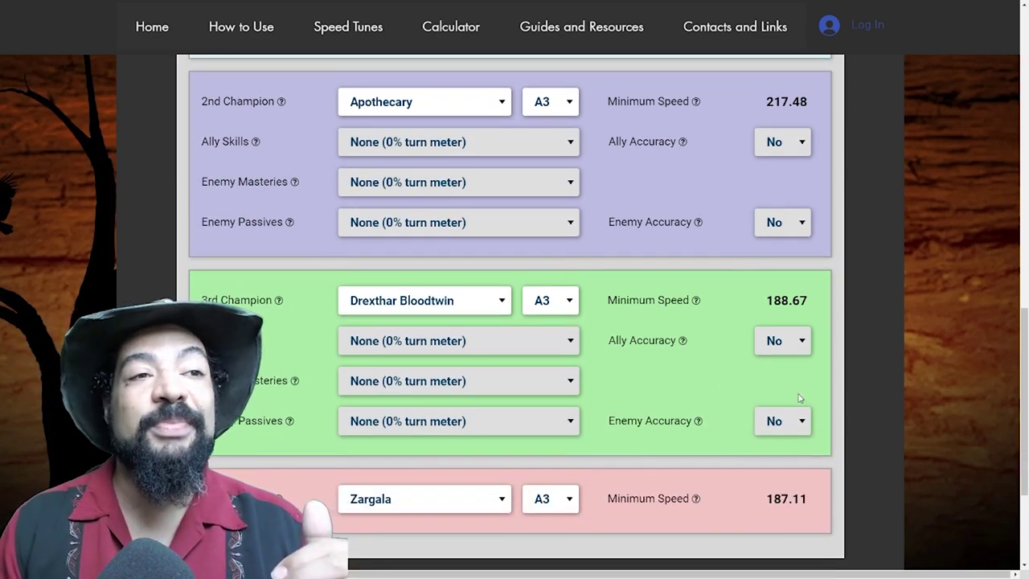